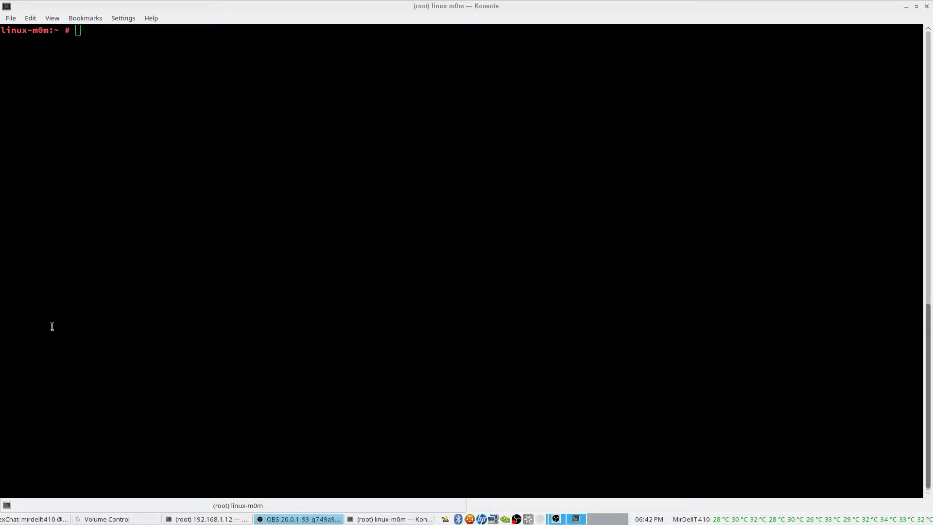
- Launch the YaST control center in the Konsole terminal with the yast command
left_click(139, 292)
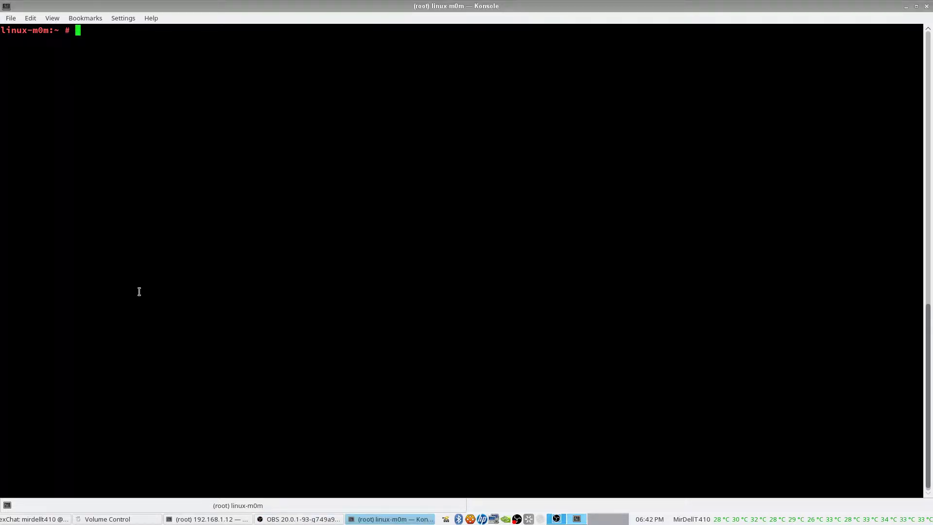
type("yast2")
key("Return")
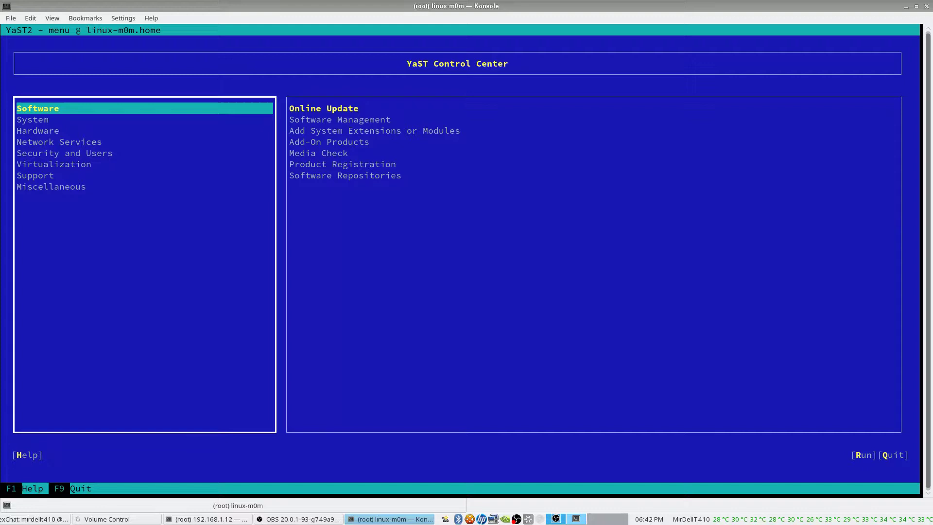
- Run the Software > Online Update module
left_click(324, 108)
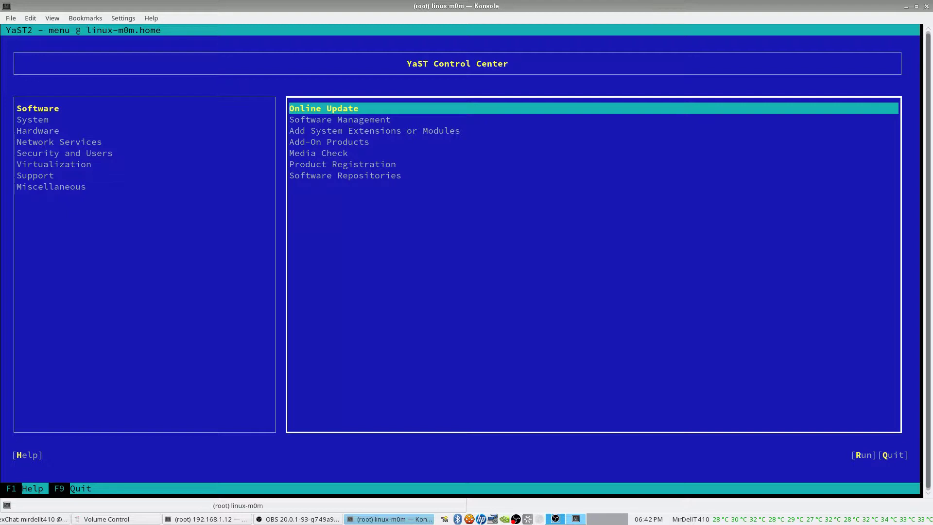
key("shift+Tab")
key("Down")
key("Up")
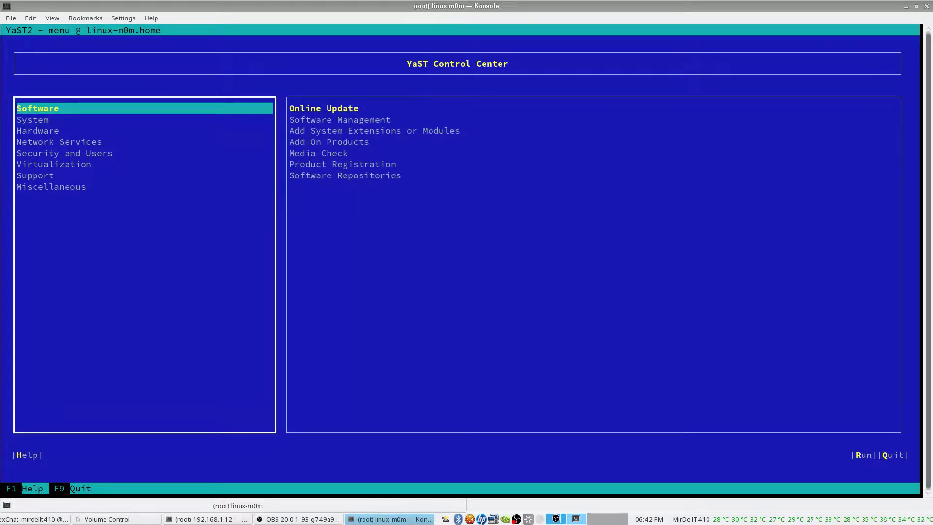
key("Tab")
key("shift+Tab")
key("Tab")
key("shift+Tab")
key("Tab")
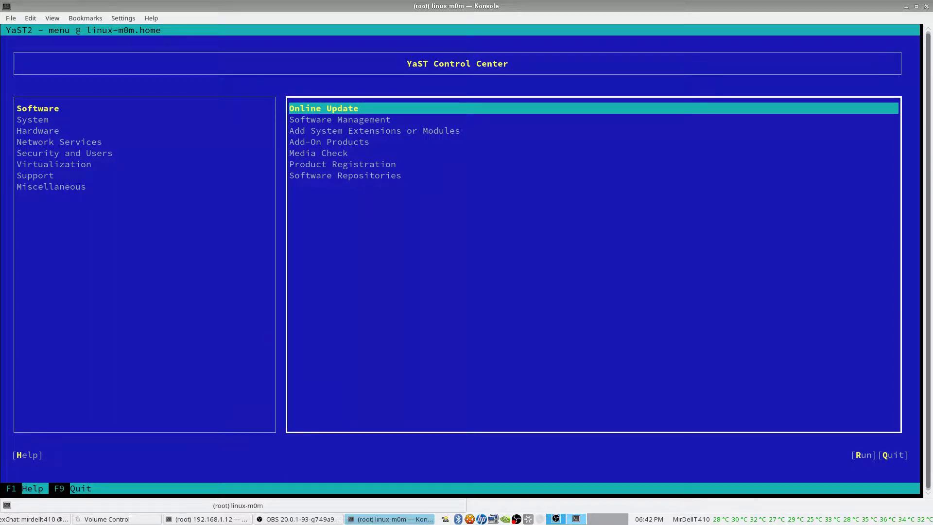
key("Return")
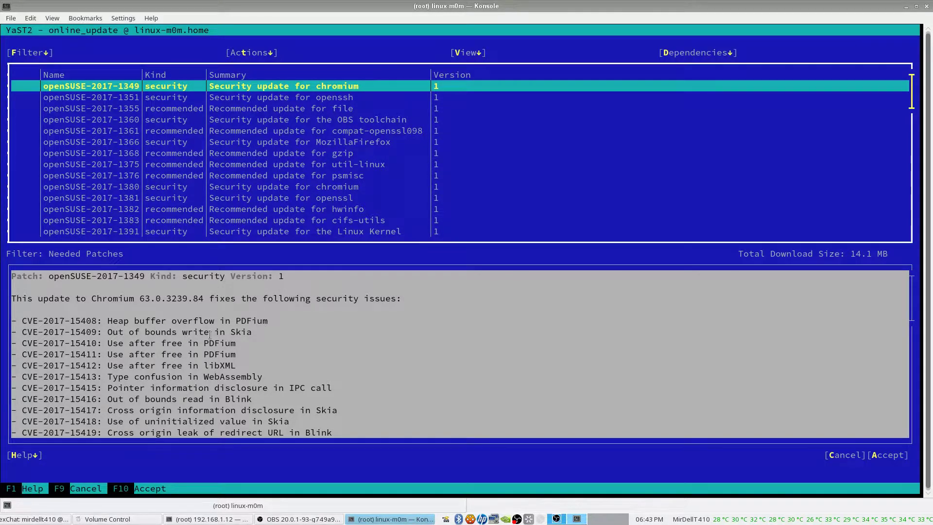
- Mark the Chromium, openssh, file, compat-openssl098, MozillaFirefox, gzip and util-linux patches, skipping OBS toolchain
key("Down")
key("Down")
key("Down")
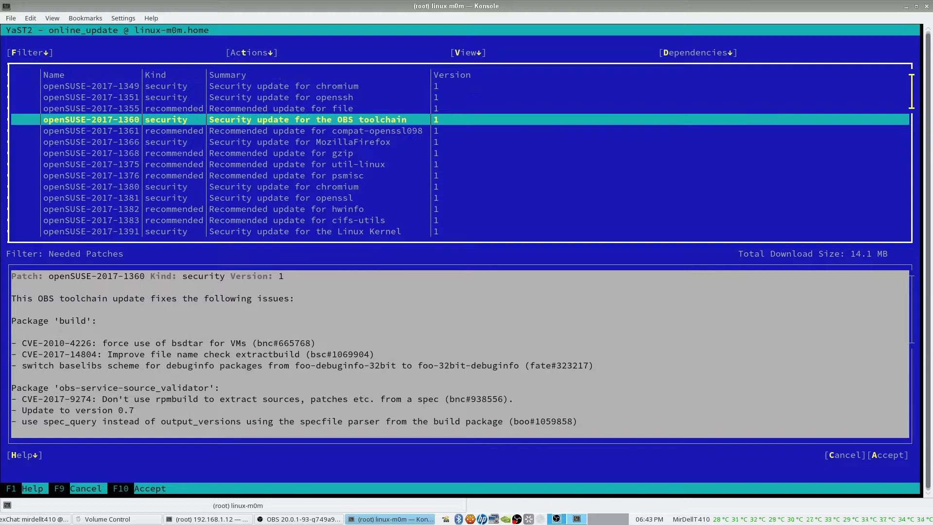
key("Up")
key("Up")
key("Up")
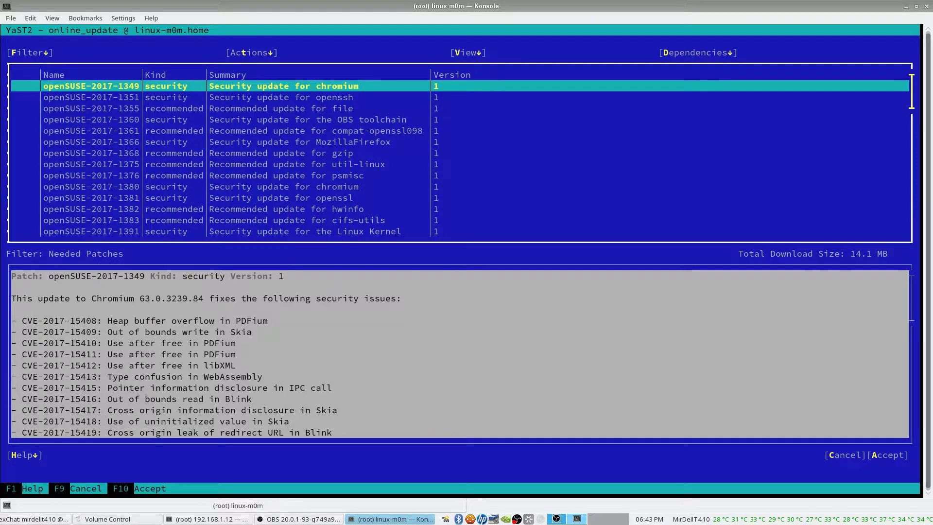
key("space")
key("Down")
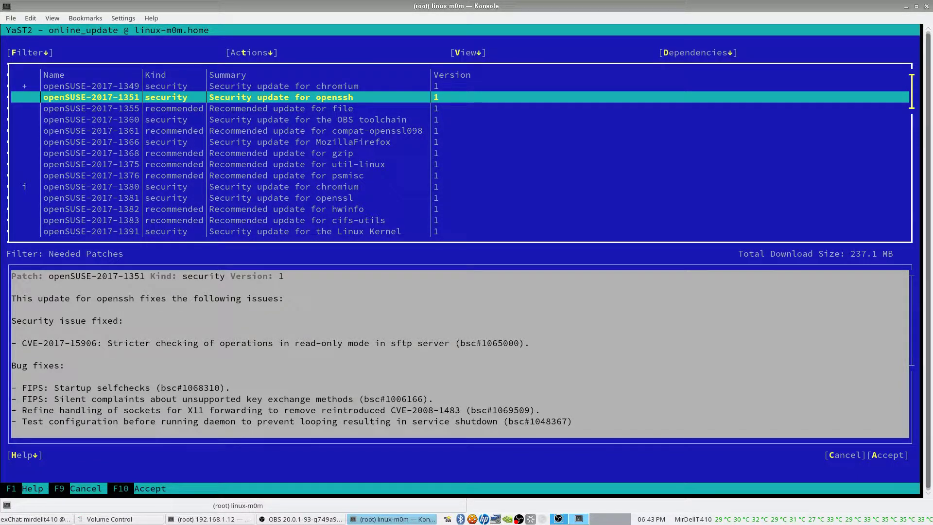
key("space")
key("Down")
key("space")
key("Down")
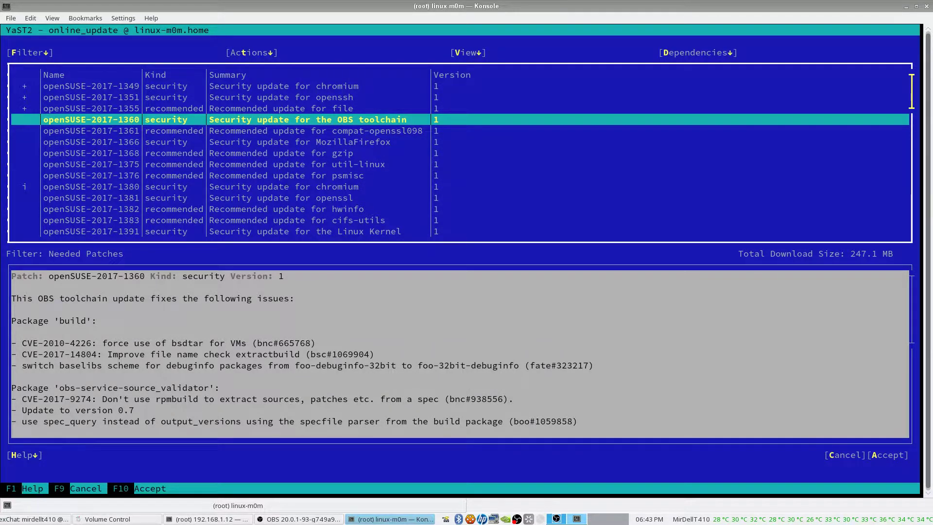
key("Down")
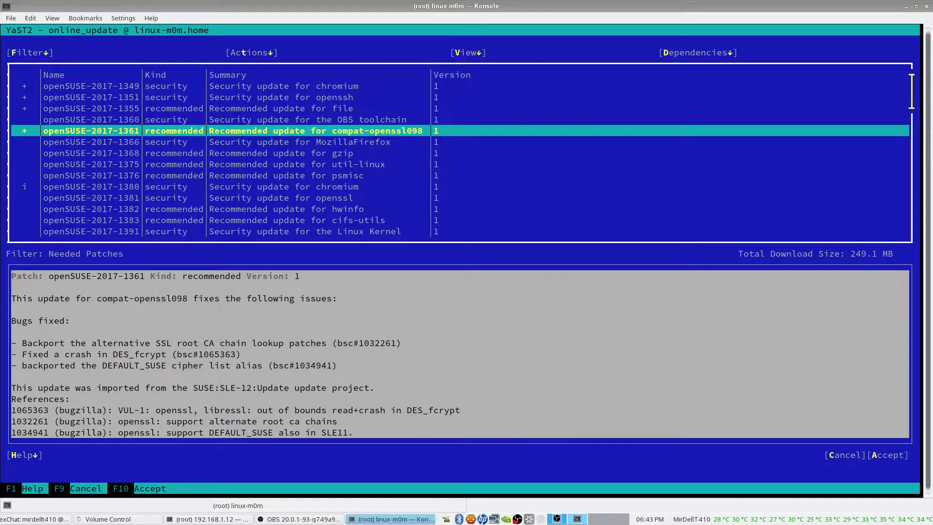
key("space")
key("space")
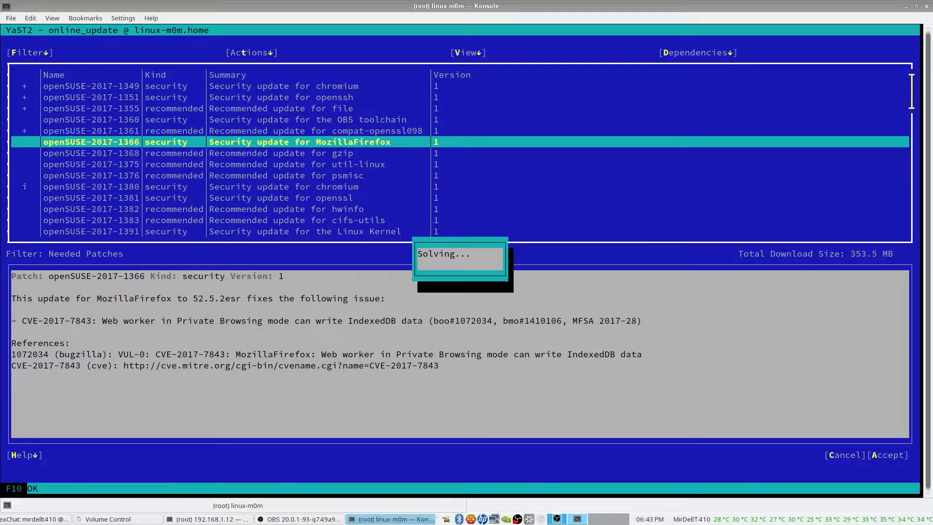
key("space")
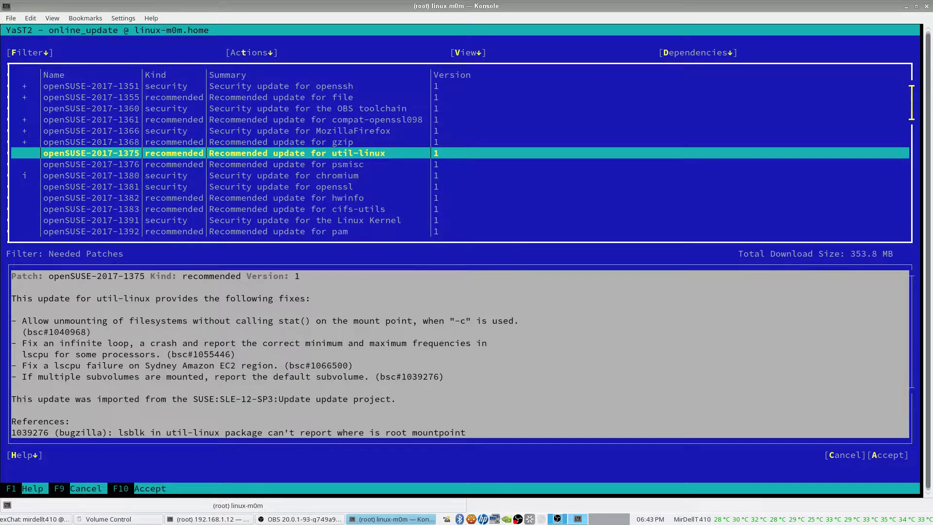
key("space")
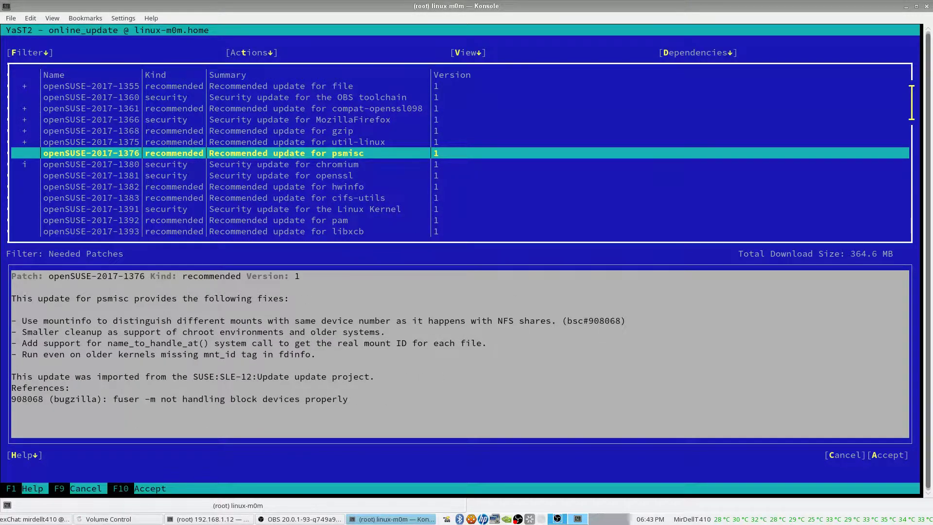
key("Down")
key("space")
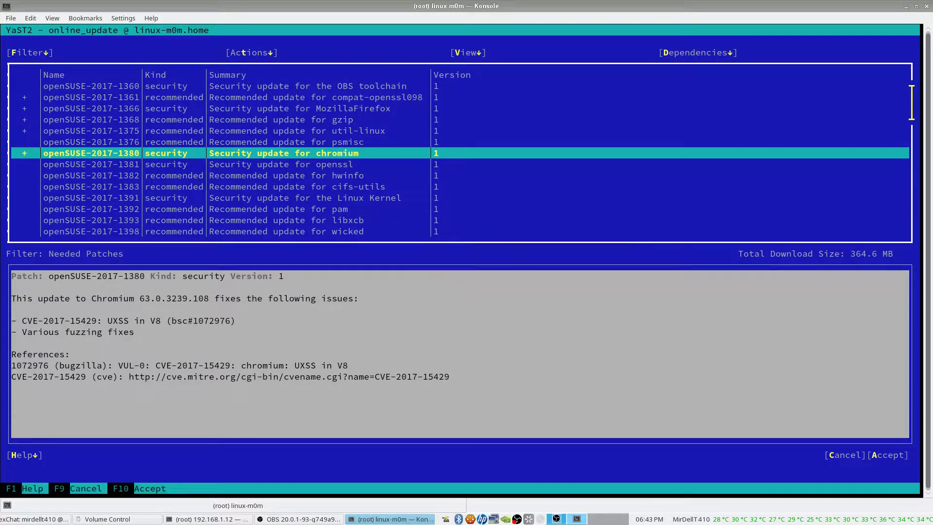
- Mark the psmisc, openssl, hwinfo, cifs-utils, Linux Kernel and pam patches
key("Up")
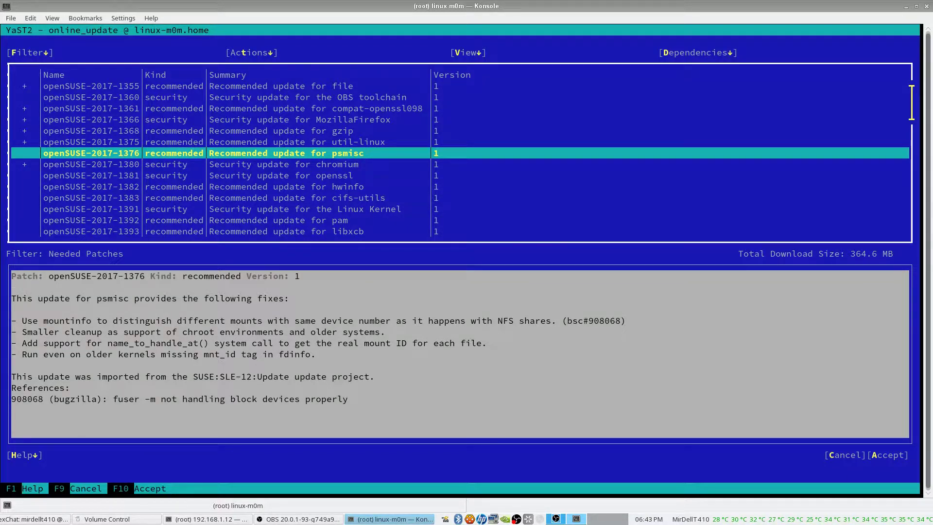
key("space")
key("Down")
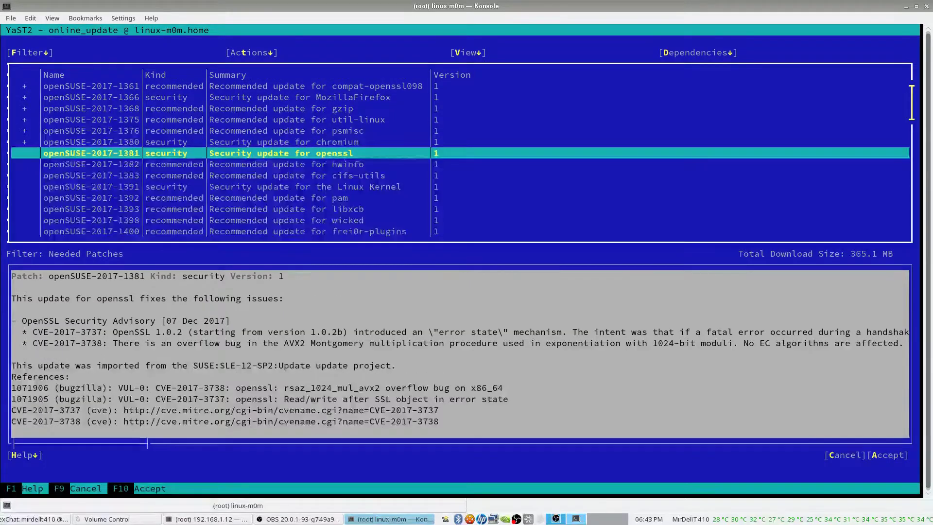
key("space")
key("Down")
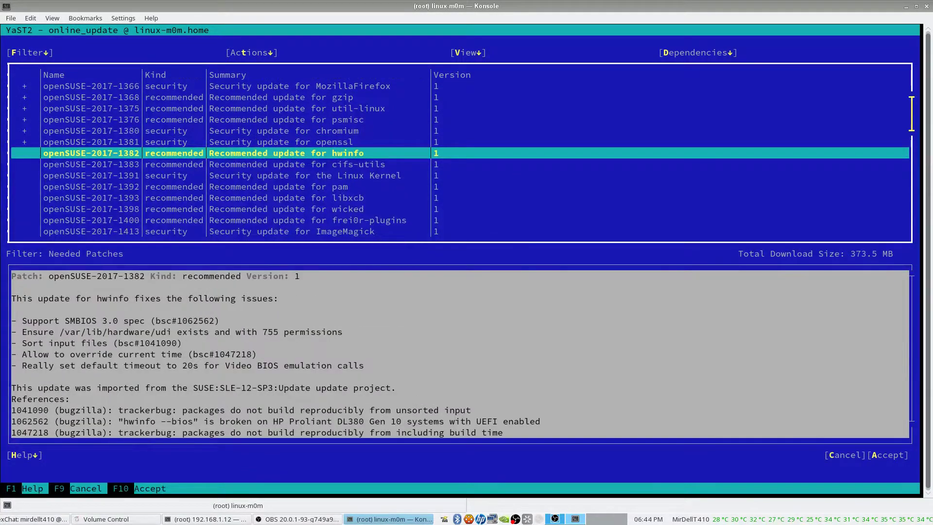
key("space")
key("Down")
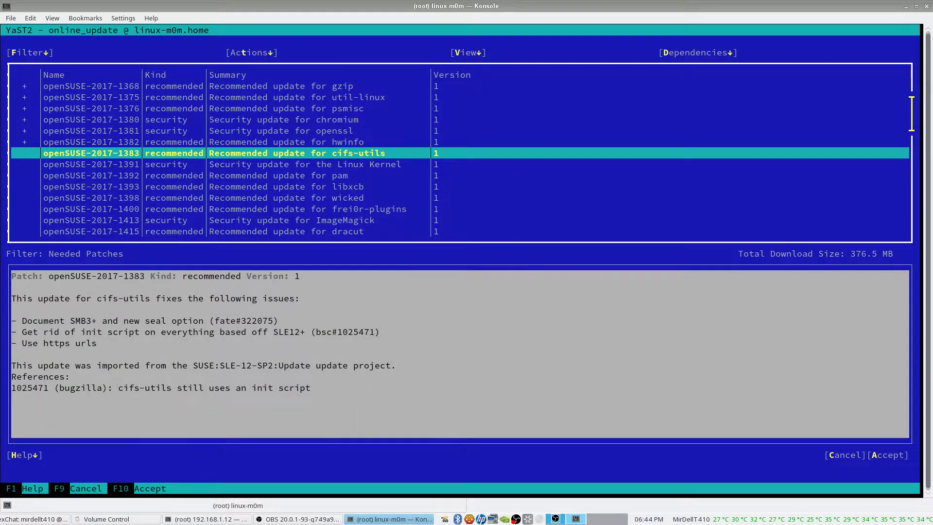
key("space")
key("Down")
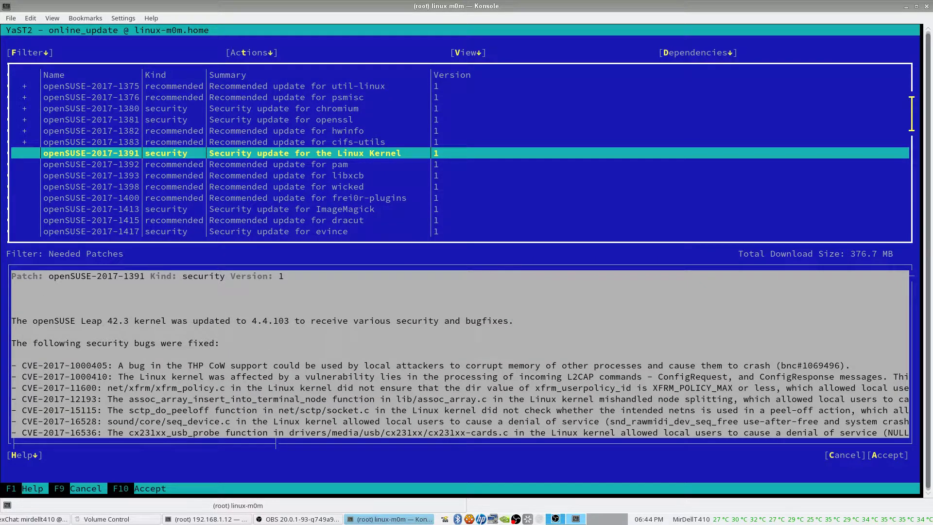
key("space")
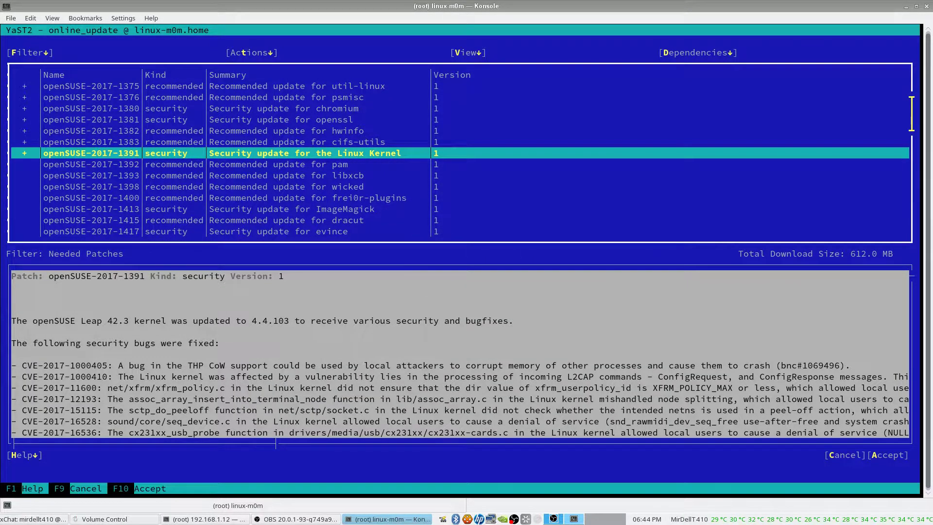
key("Down")
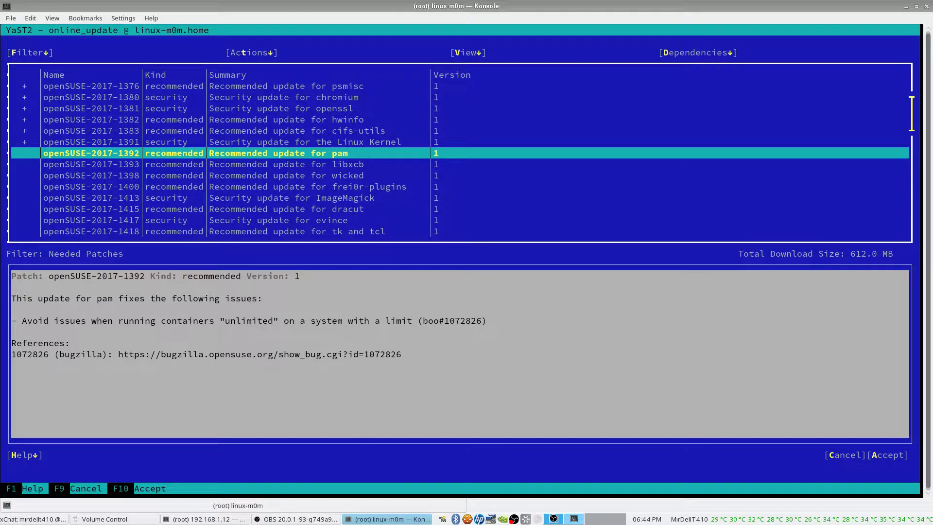
key("space")
- Mark the libxcb, wicked, frei0r-plugins, ImageMagick, dracut, evince and tk/tcl patches
key("Down")
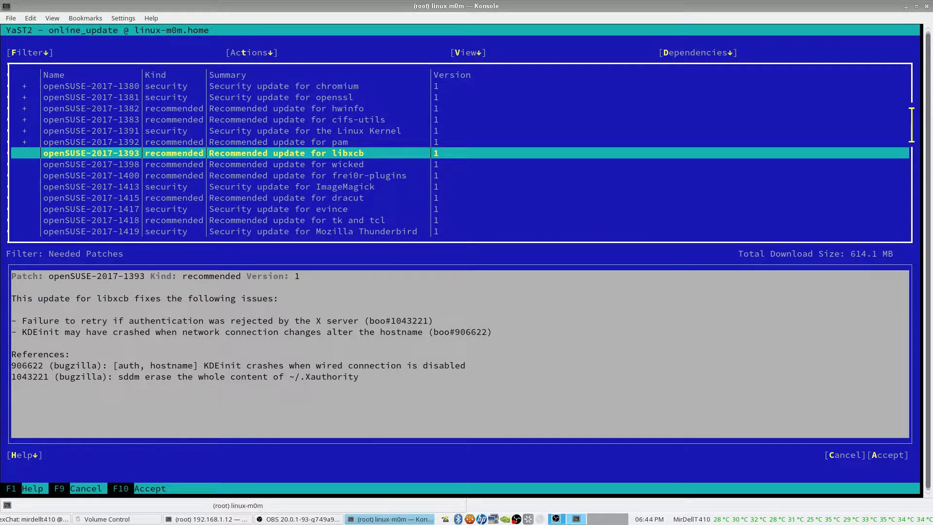
key("space")
key("Down")
key("space")
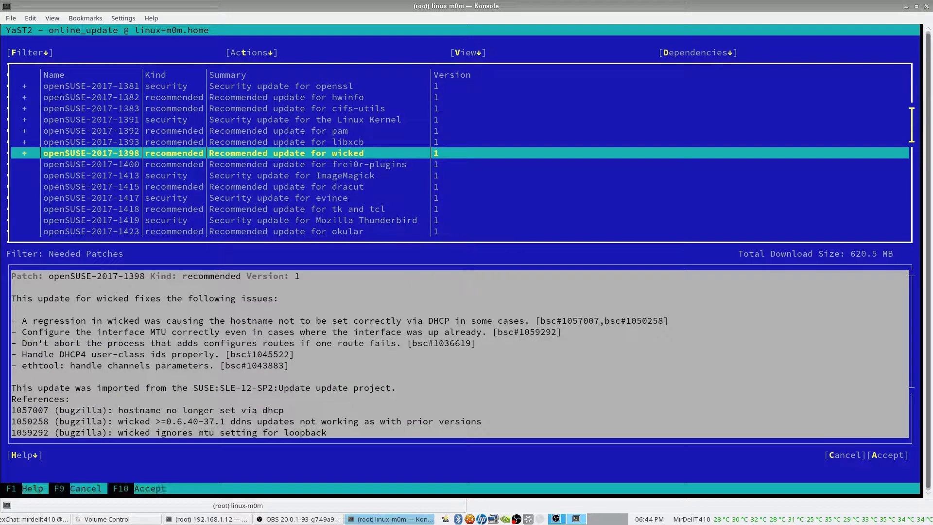
key("Down")
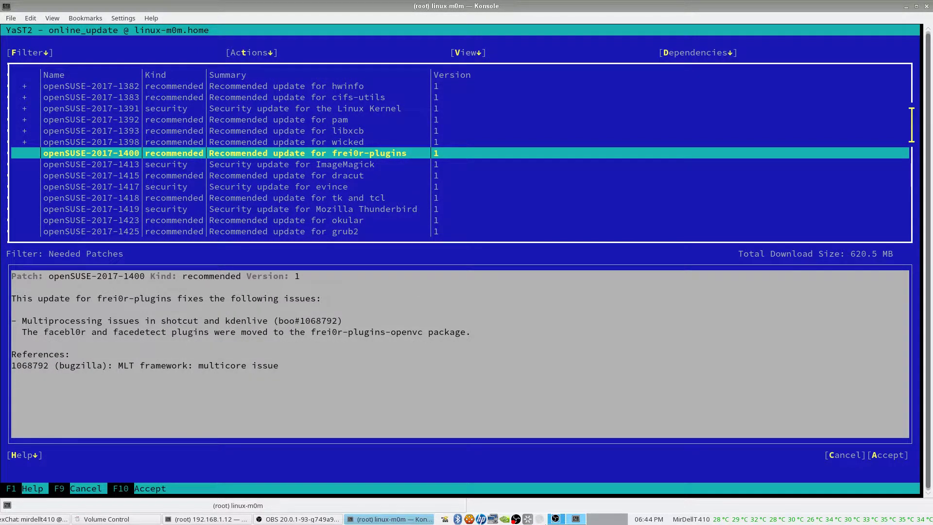
key("space")
key("Down")
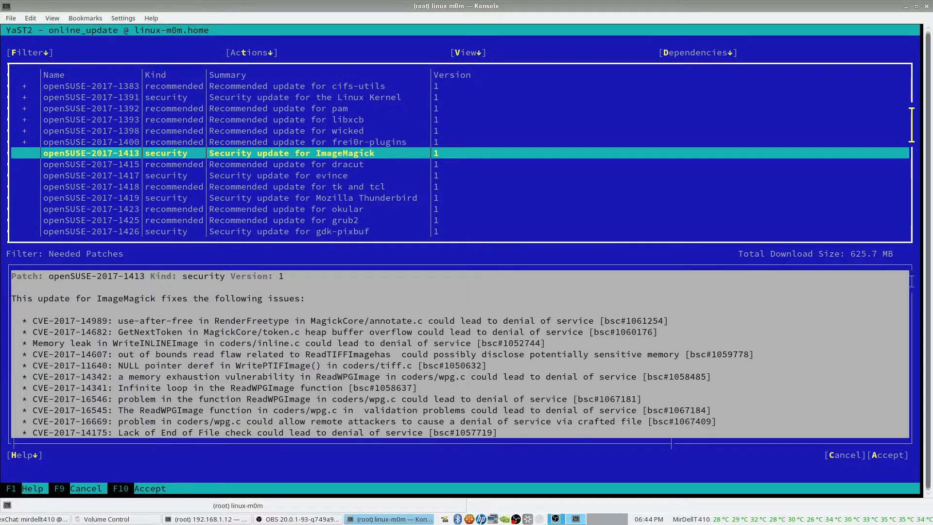
key("space")
key("Down")
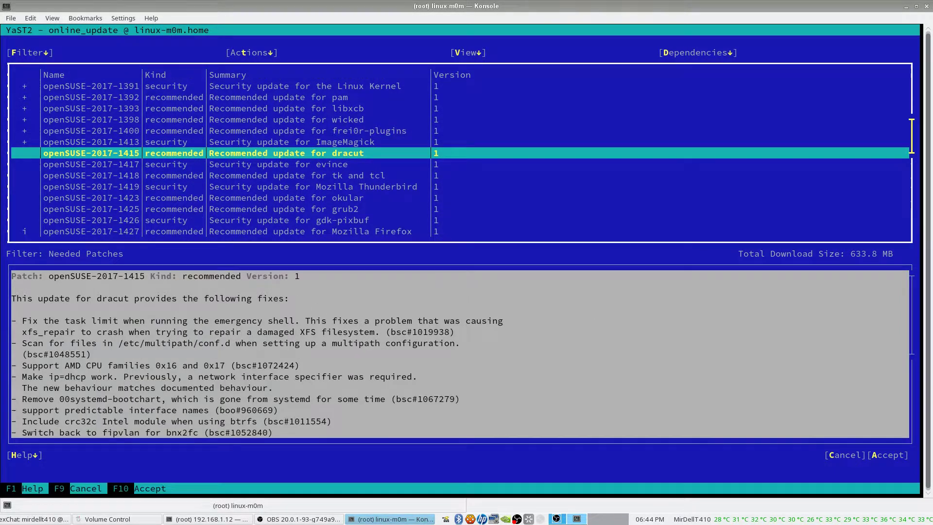
key("space")
key("Down")
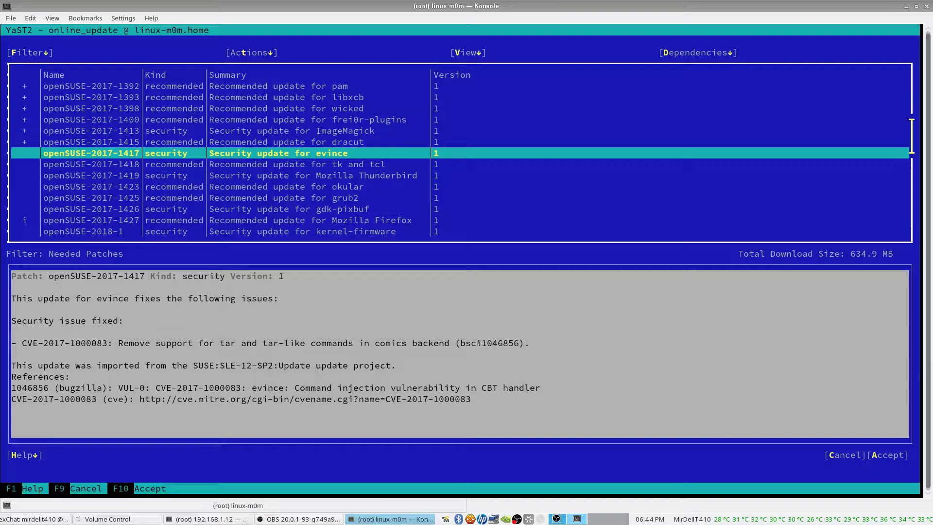
key("space")
key("Down")
key("space")
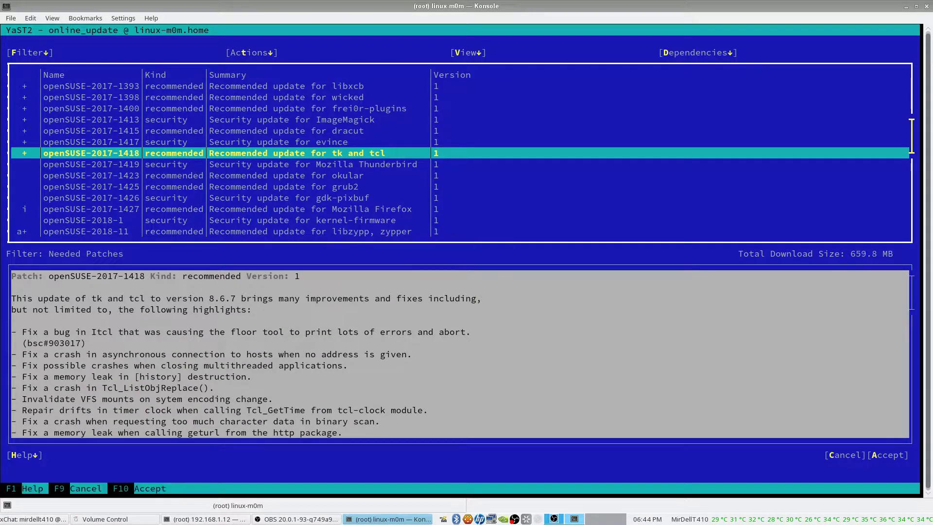
- Skip Thunderbird and mark okular, grub2, gdk-pixbuf, Mozilla Firefox, kernel-firmware and libzypp/zypper patches
key("Down")
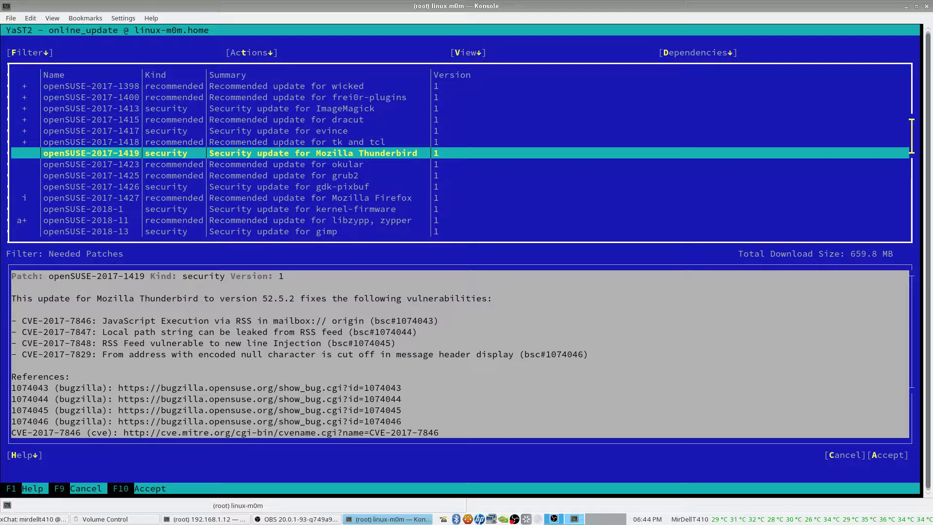
key("Down")
key("space")
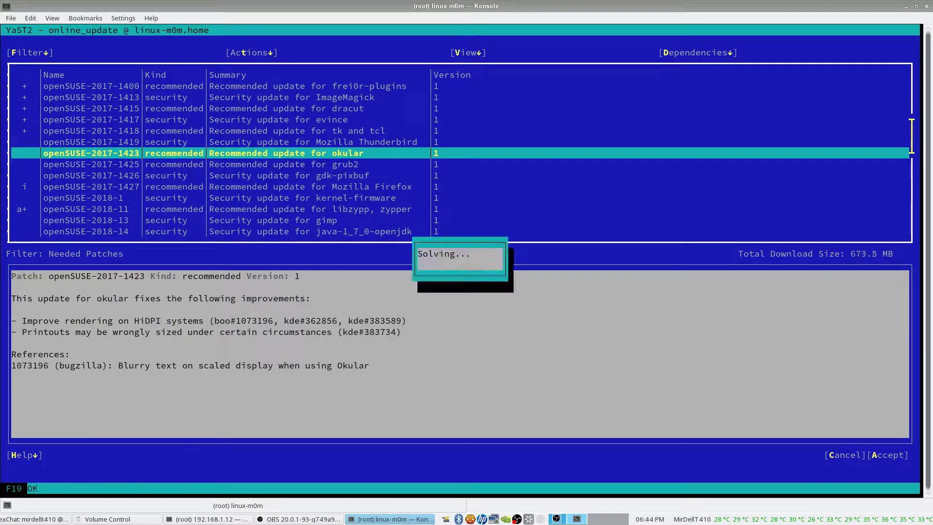
key("Down")
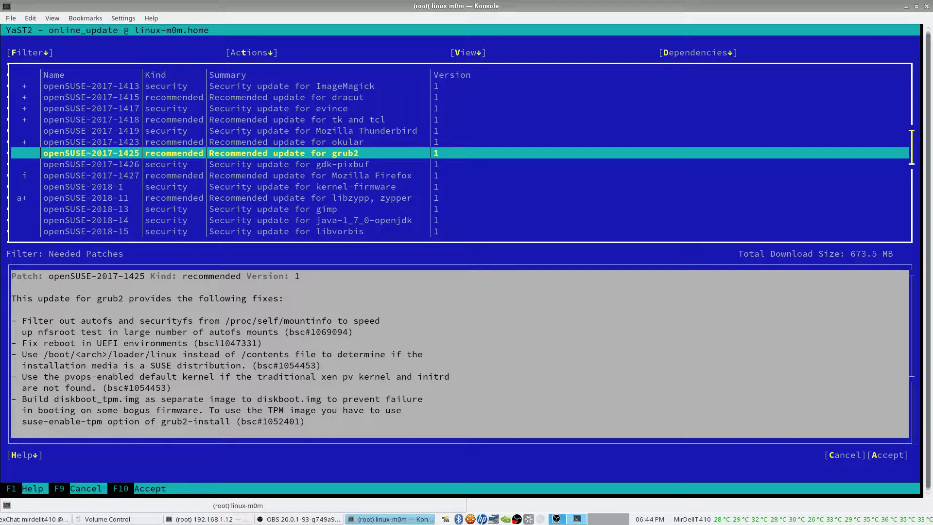
key("space")
key("Down")
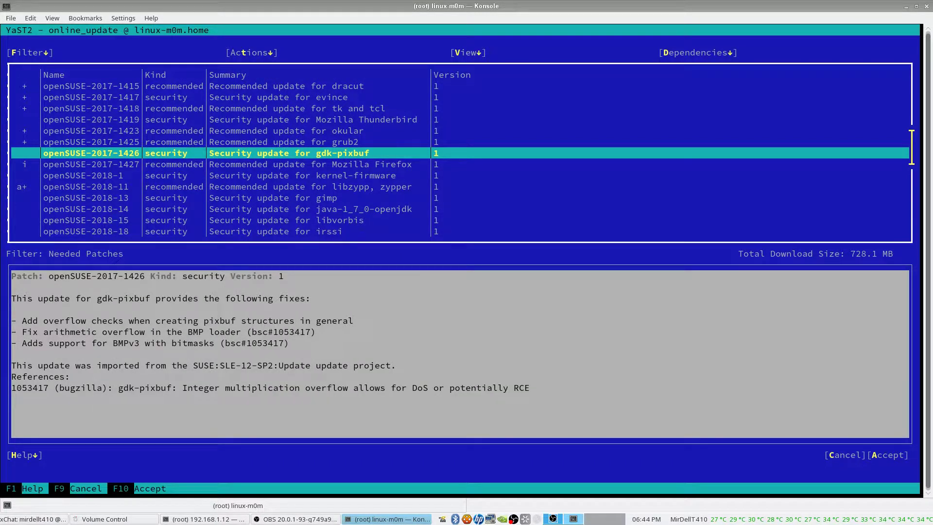
key("space")
key("Down")
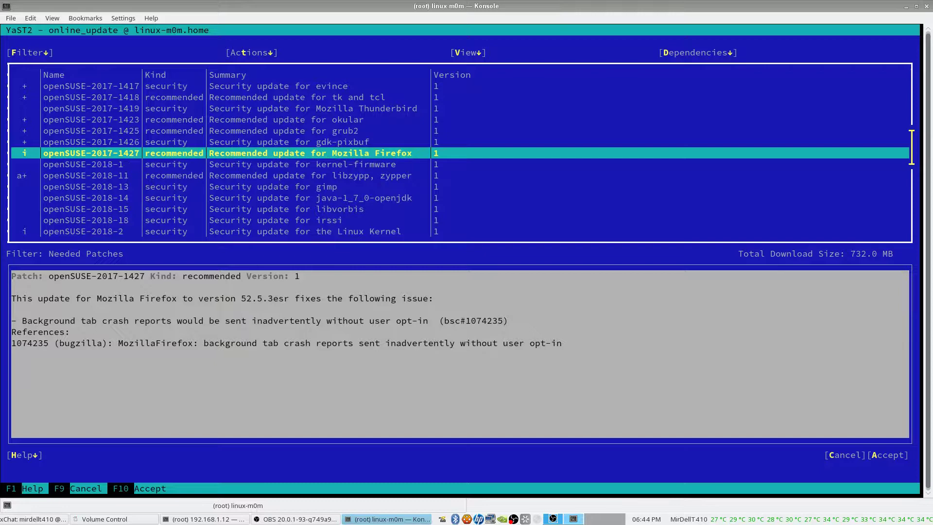
key("space")
key("Down")
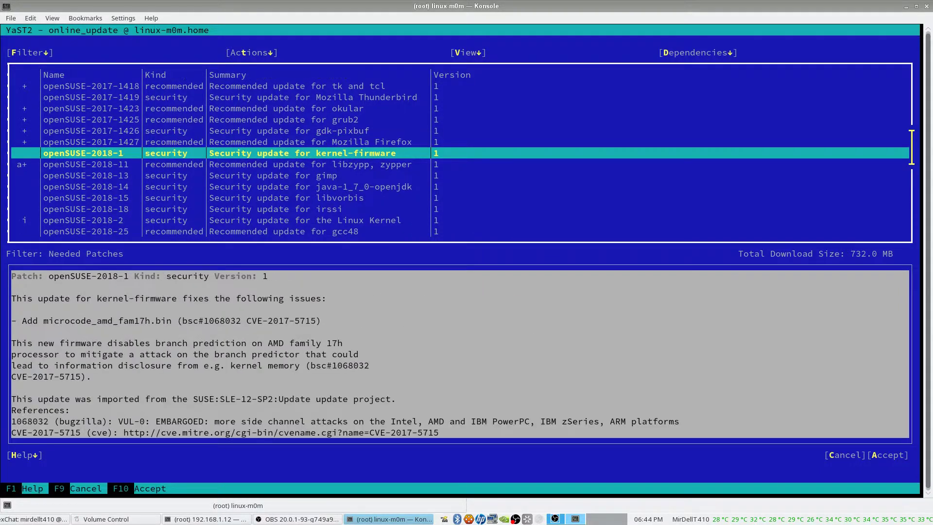
key("space")
key("Down")
key("space")
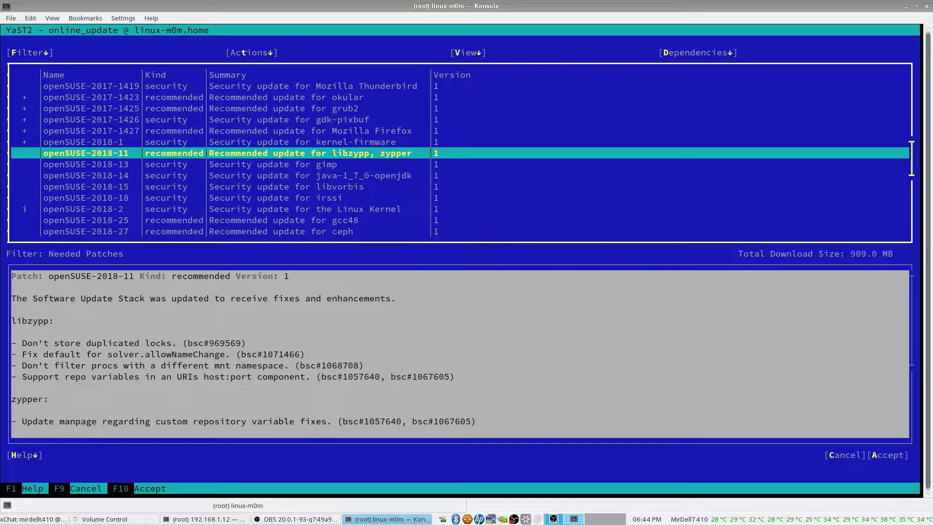
key("space")
key("Down")
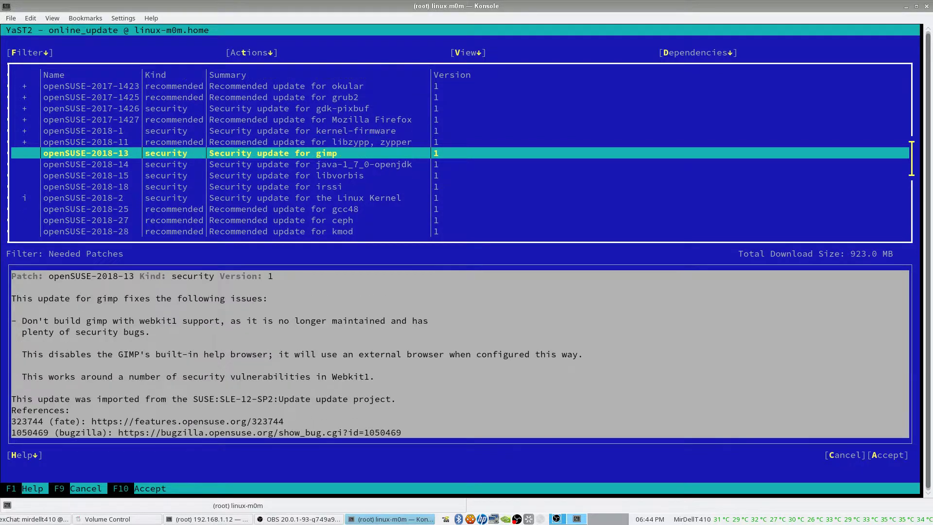
- Mark gimp patch openSUSE-2018-13, resolving the conflict by replacing gimp-help-browser with the new gimp
key("space")
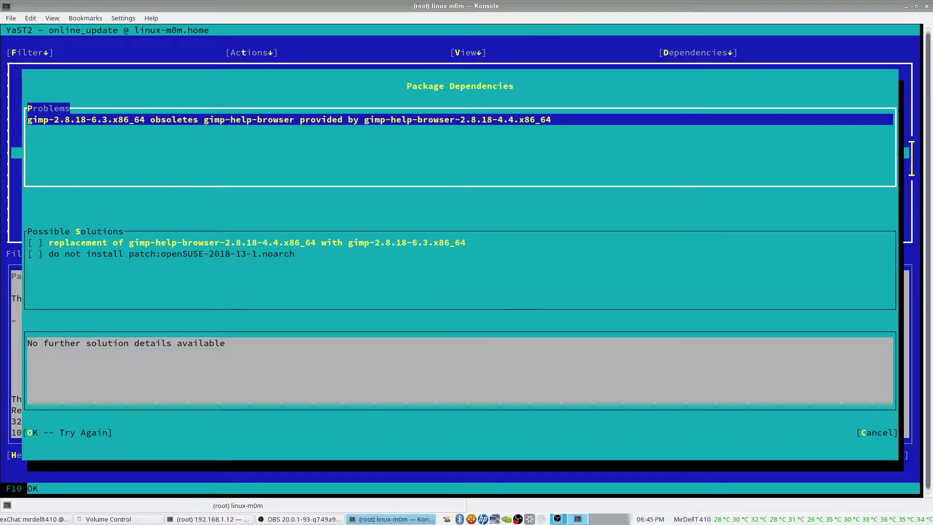
key("Tab")
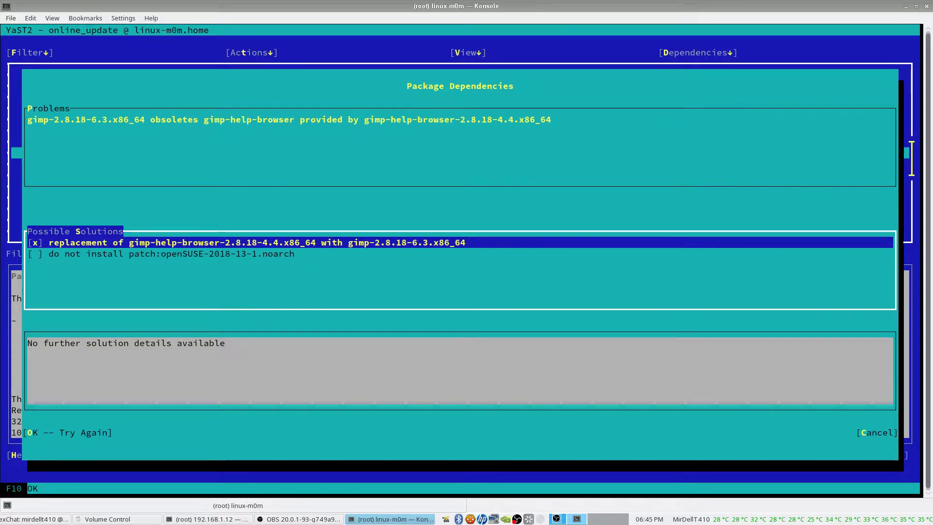
key("space")
key("Tab")
key("Tab")
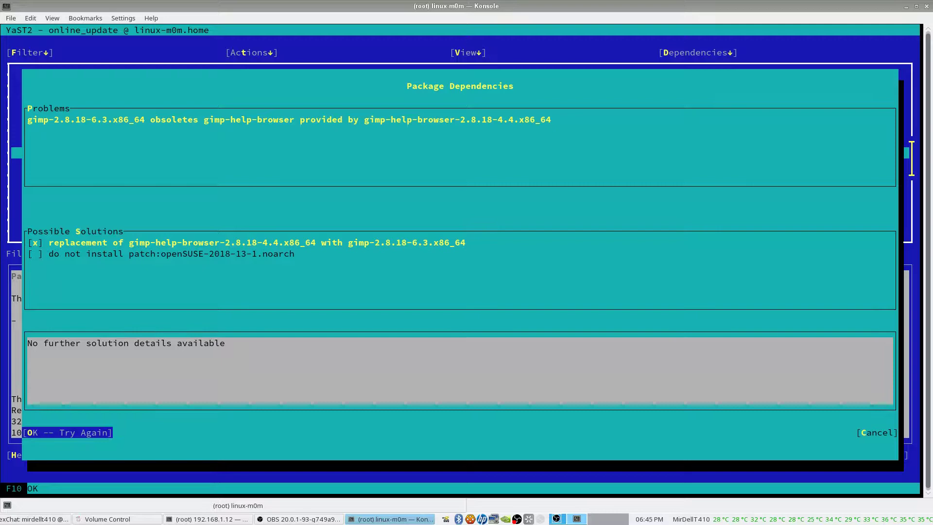
key("Return")
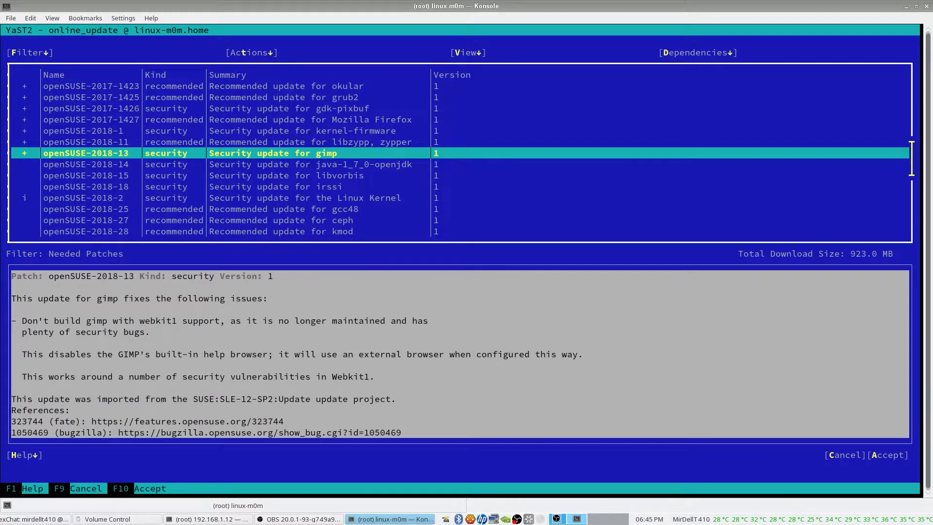
- Mark java-1_7_0-openjdk, libvorbis, irssi, gcc48, kmod, glibc, tiff and rsync patches, skipping ceph and mariadb
key("Down")
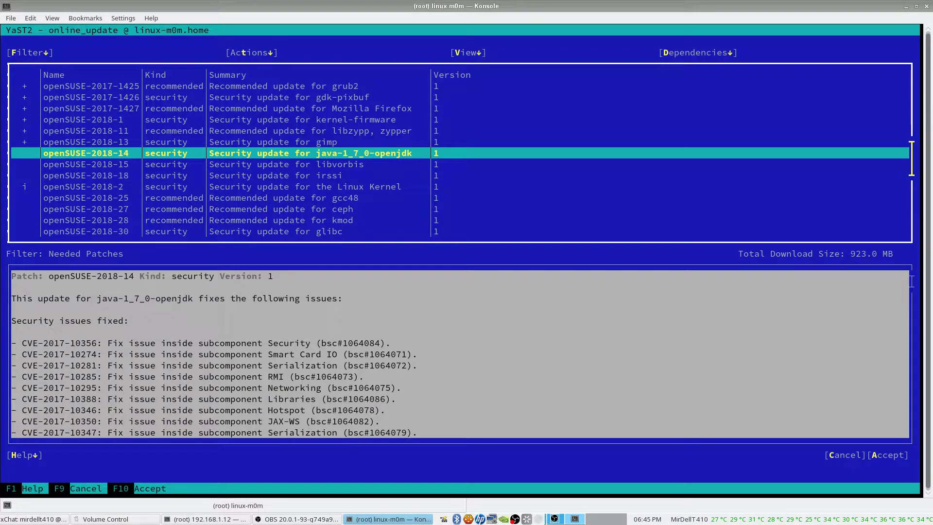
key("space")
key("space")
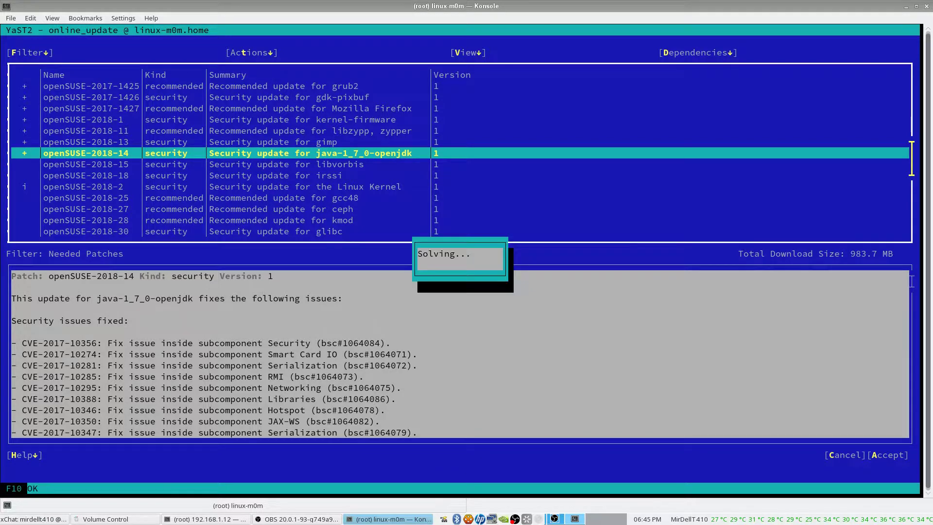
key("space")
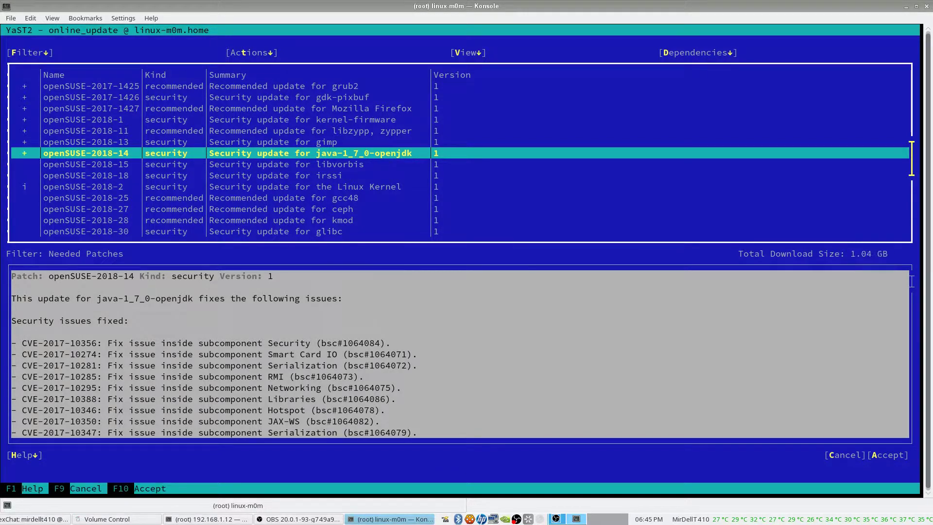
key("Down")
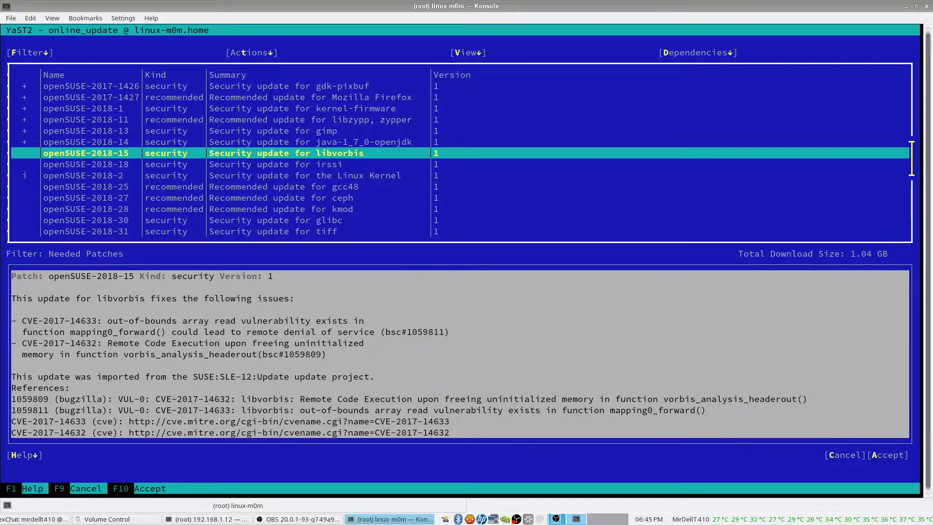
key("space")
key("Down")
key("space")
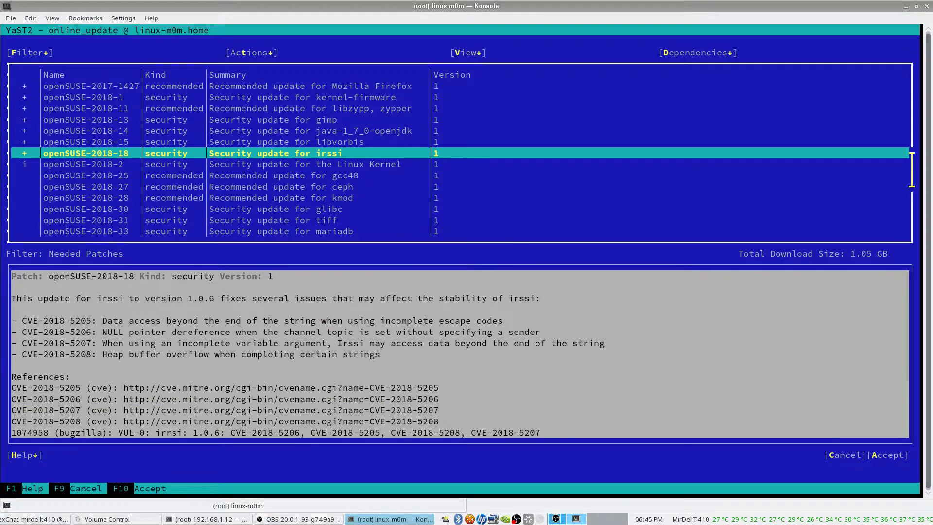
key("Down")
key("Down")
key("space")
key("Down")
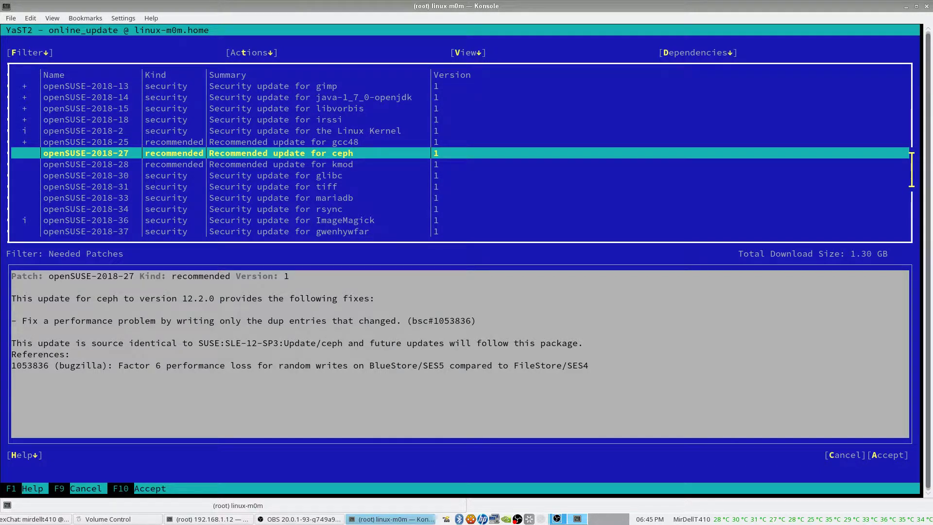
key("Down")
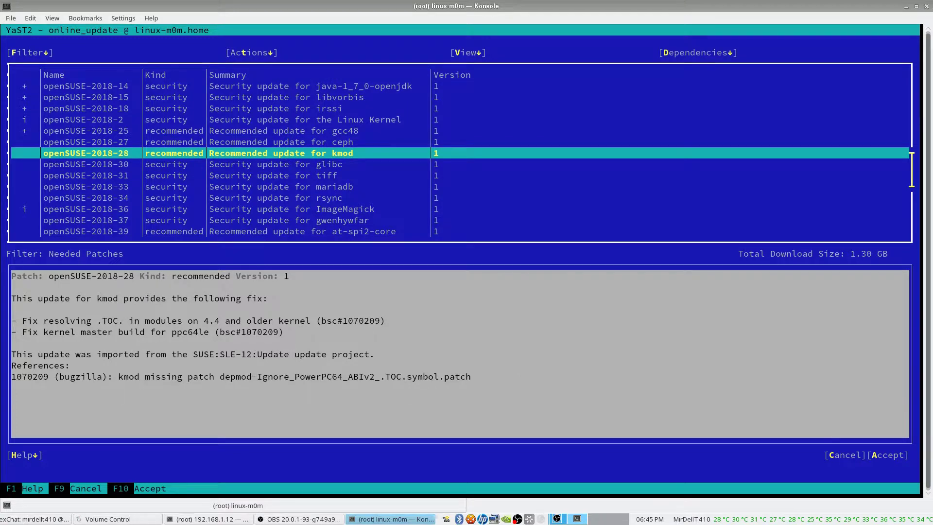
key("space")
key("Down")
key("space")
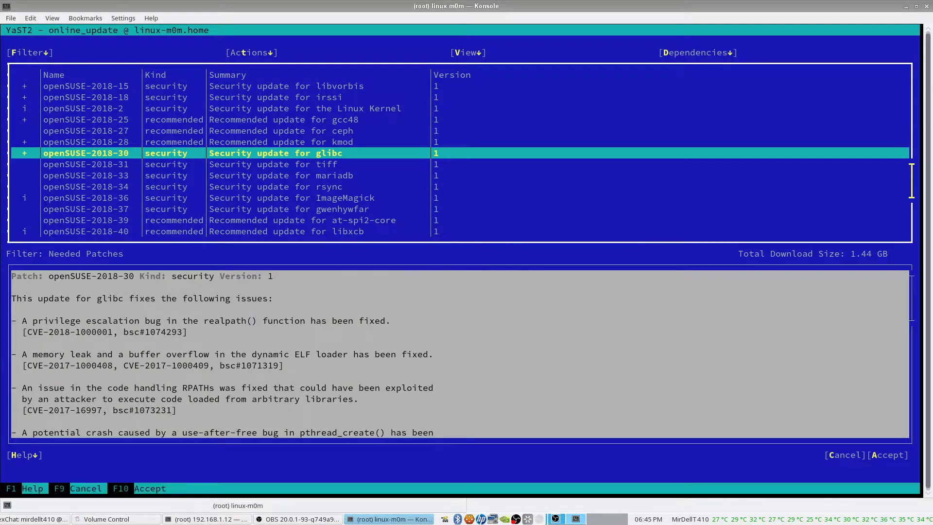
key("Down")
key("space")
key("Down")
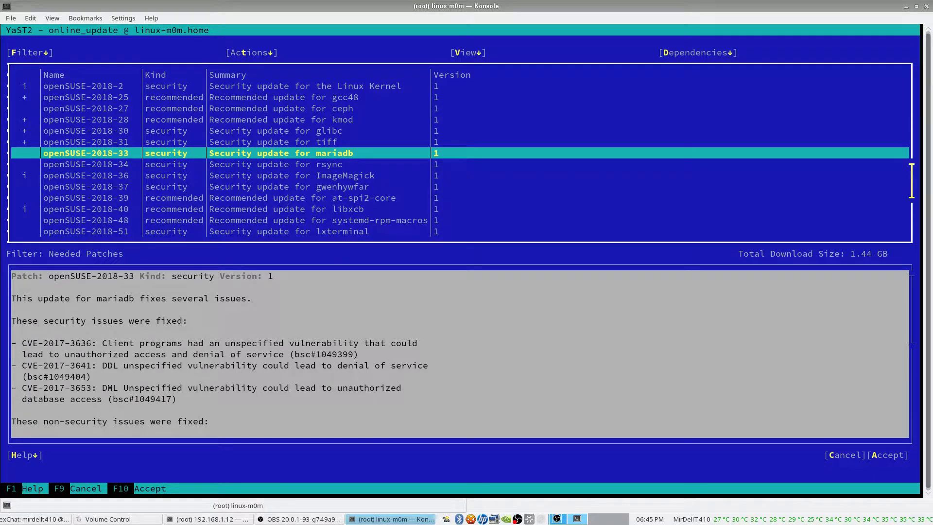
key("Down")
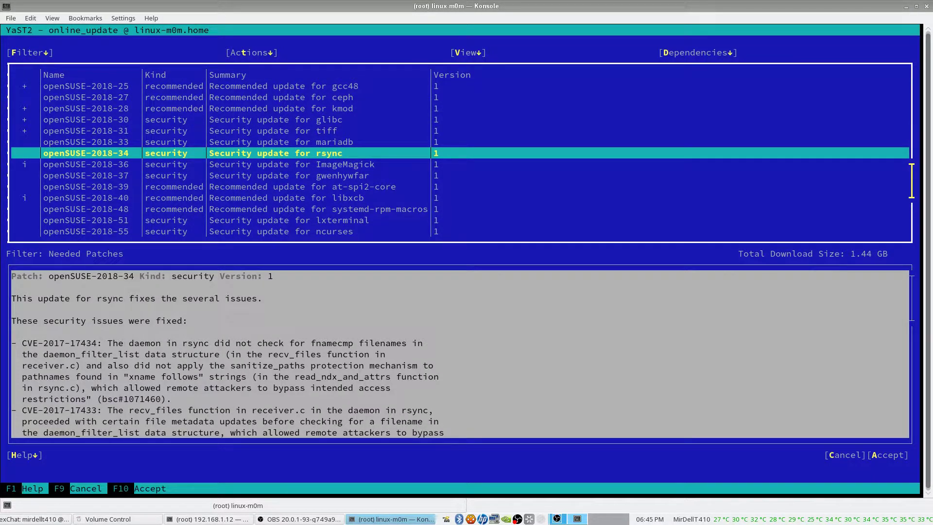
key("space")
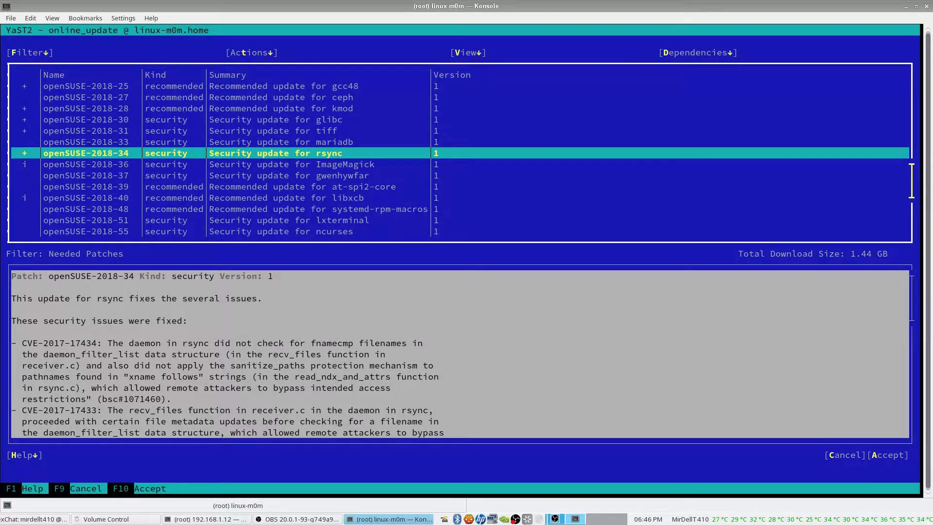
- Mark the gwenhywfar, at-spi2-core, systemd-rpm-macros and lxterminal patches
key("Down")
key("Up")
key("Up")
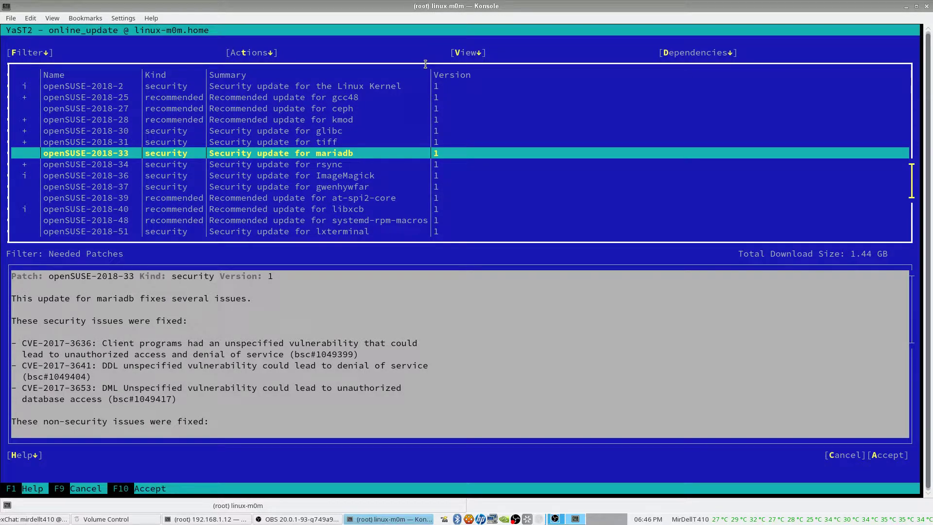
key("Down")
key("Down")
key("Down")
key("Down")
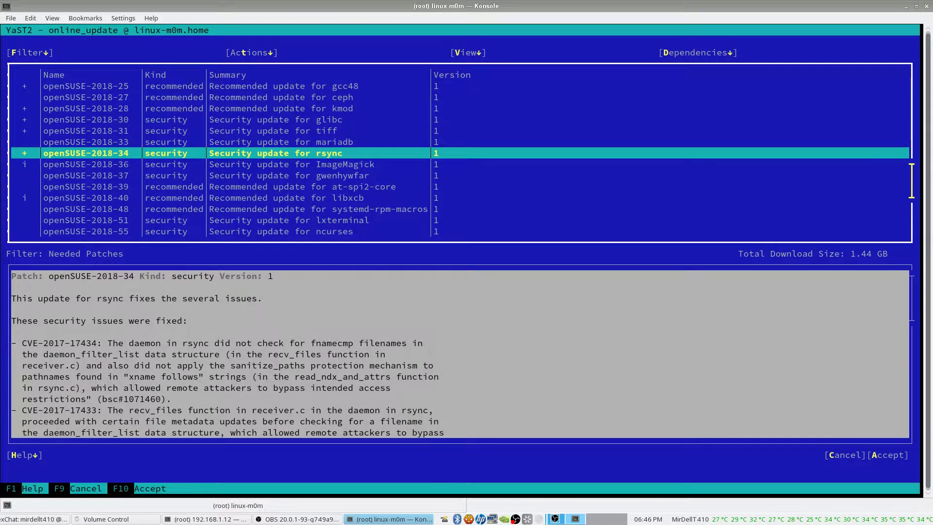
key("space")
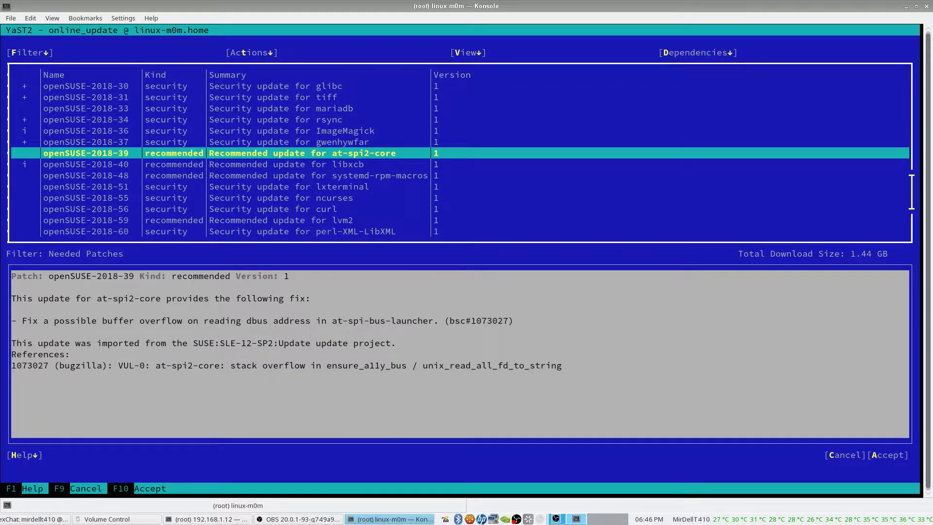
key("space")
key("Down")
key("Down")
key("space")
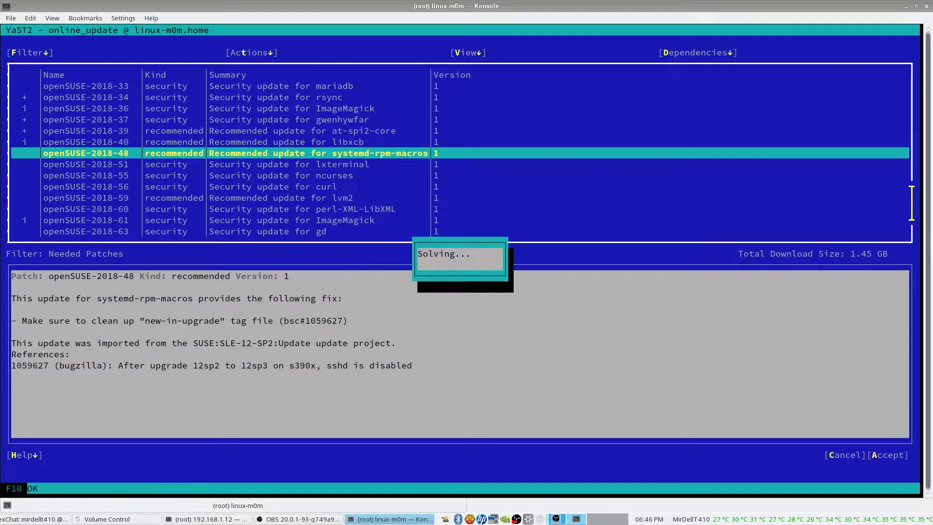
key("space")
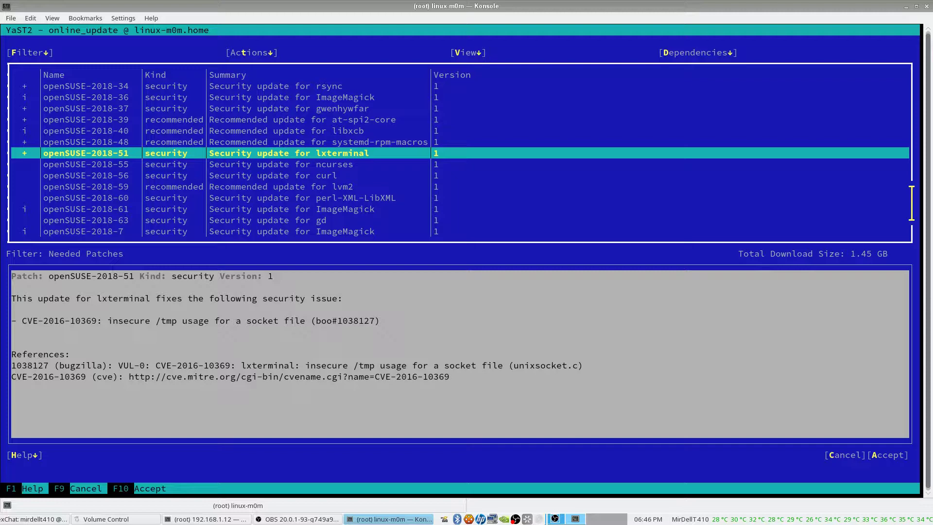
- Mark the ncurses, curl, lvm2, perl-XML-LibXML and gd patches
key("Down")
key("space")
key("Down")
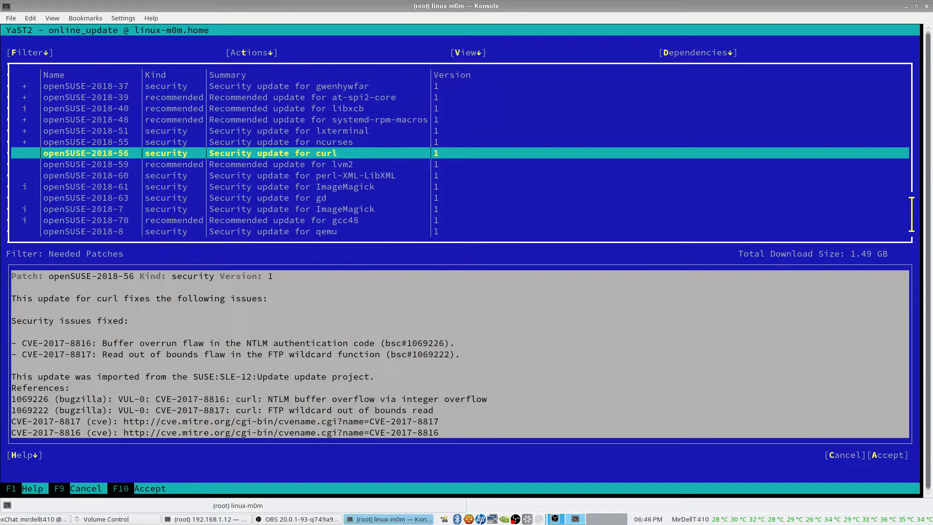
key("space")
key("Down")
key("space")
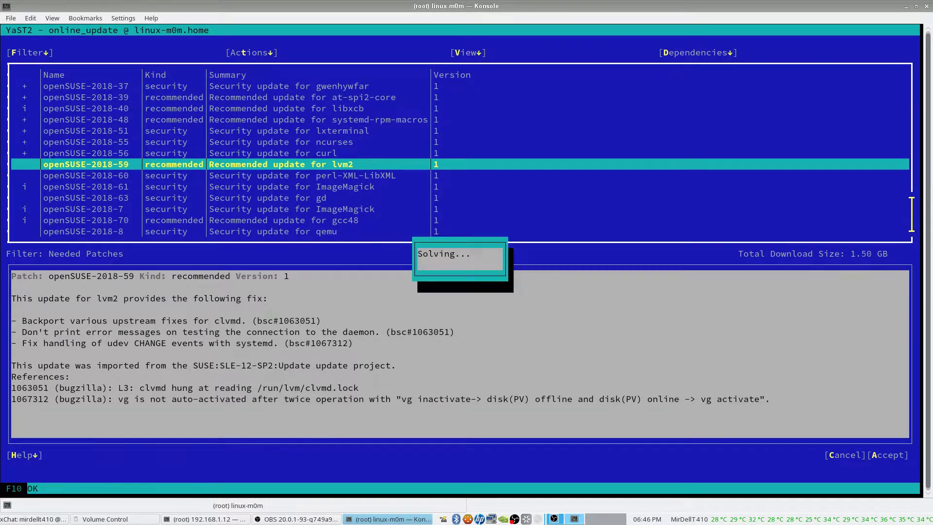
key("Down")
key("Down")
key("Down")
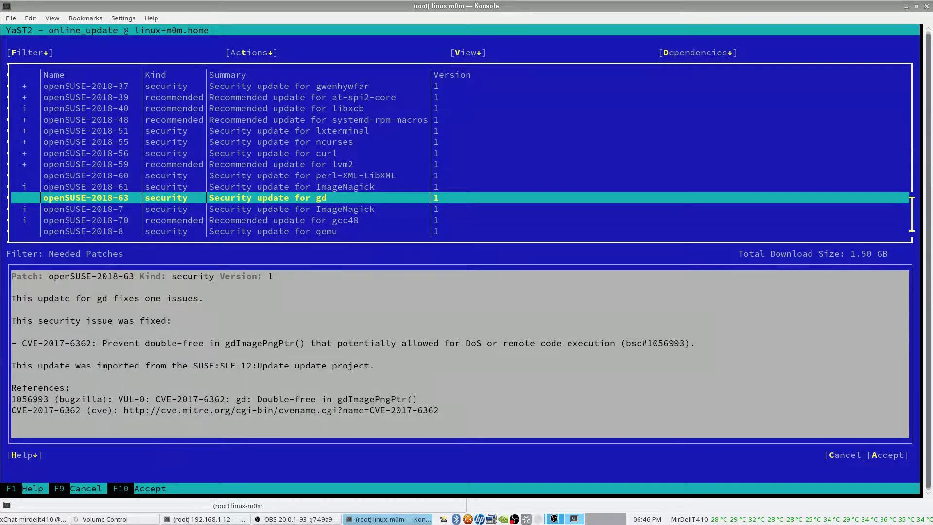
key("Up")
key("Up")
key("space")
key("Down")
key("Down")
key("space")
key("Down")
key("Down")
key("Down")
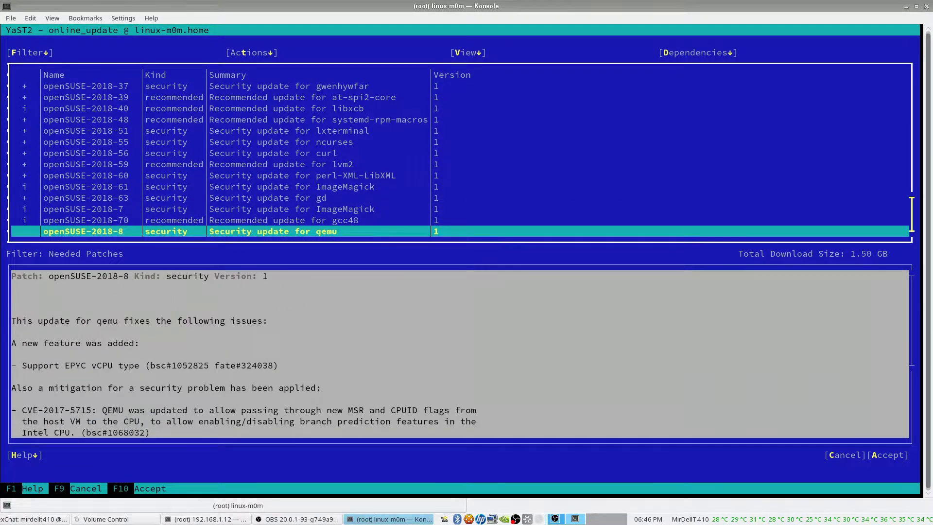
- Mark qemu patch openSUSE-2018-8, bringing the total to 1.61 GB, and accept the selection
key("space")
key("Tab")
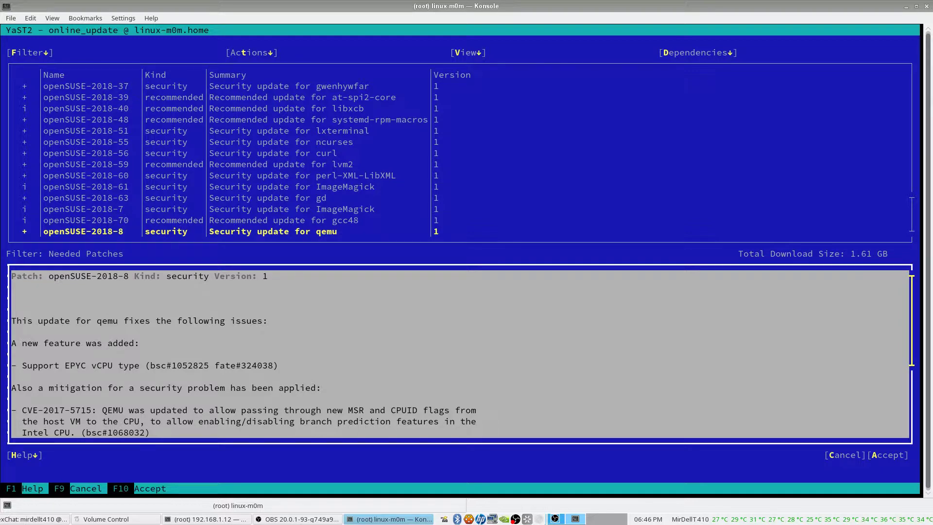
key("Tab")
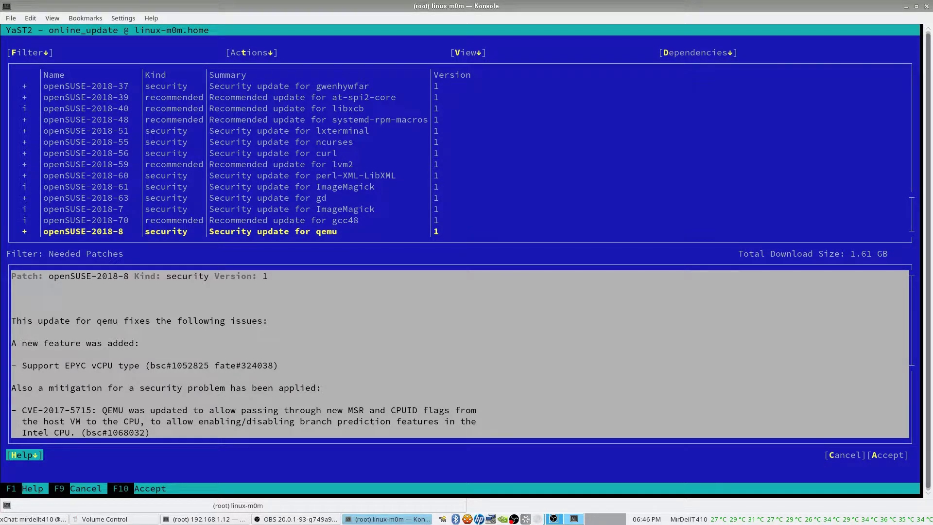
key("Tab")
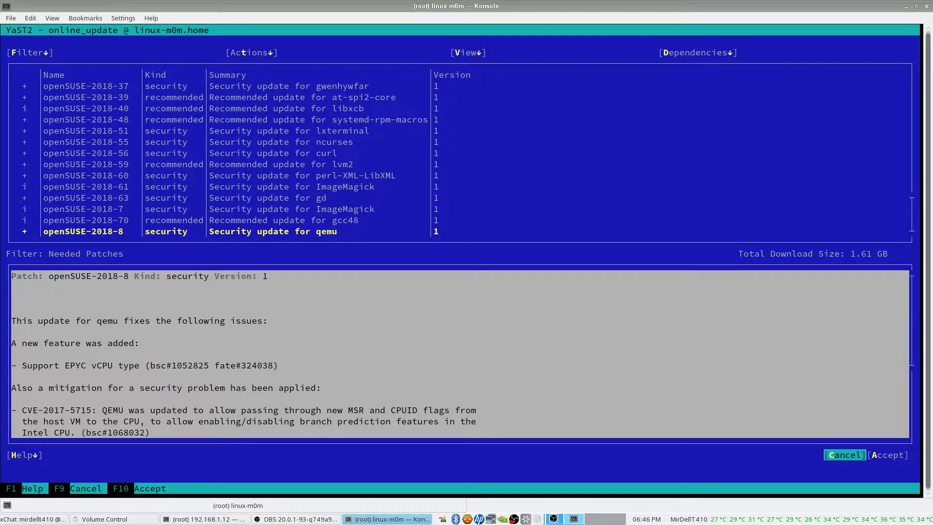
key("Tab")
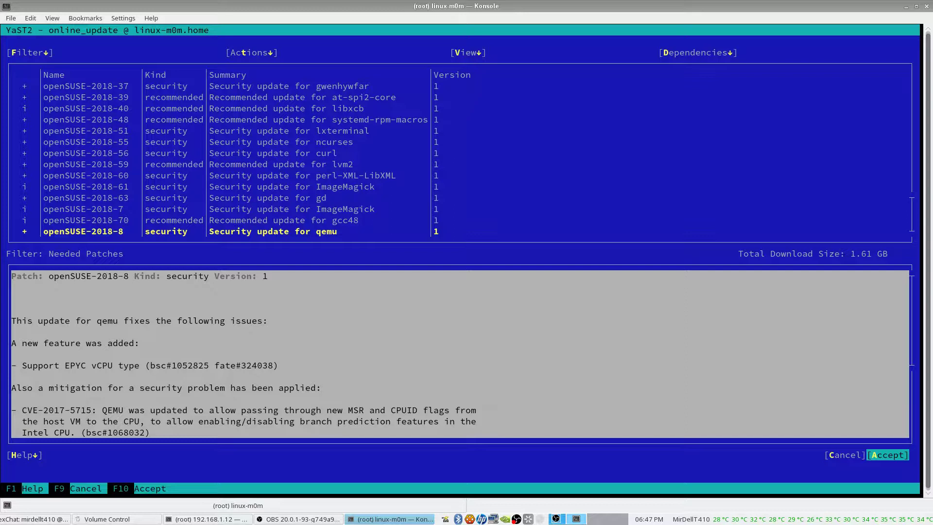
key("Return")
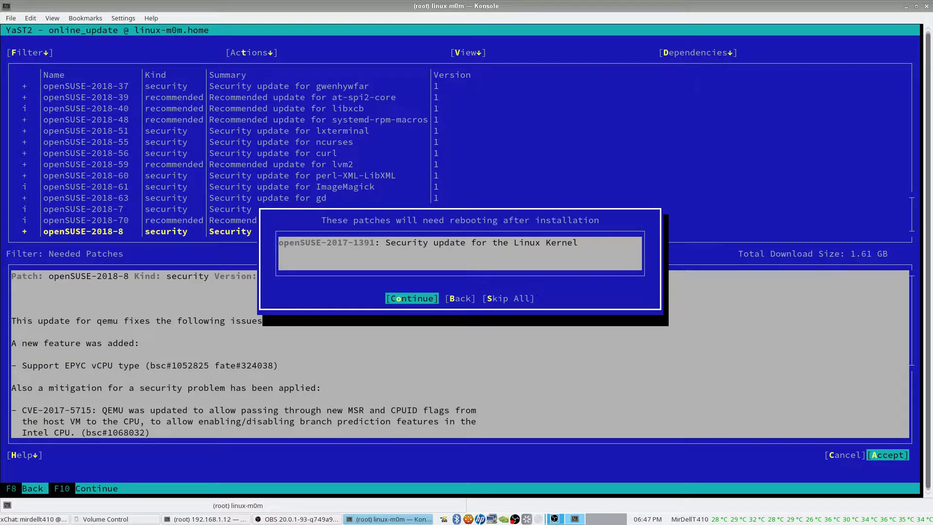
- Continue past the notice that the Linux Kernel patch needs a reboot
key("Return")
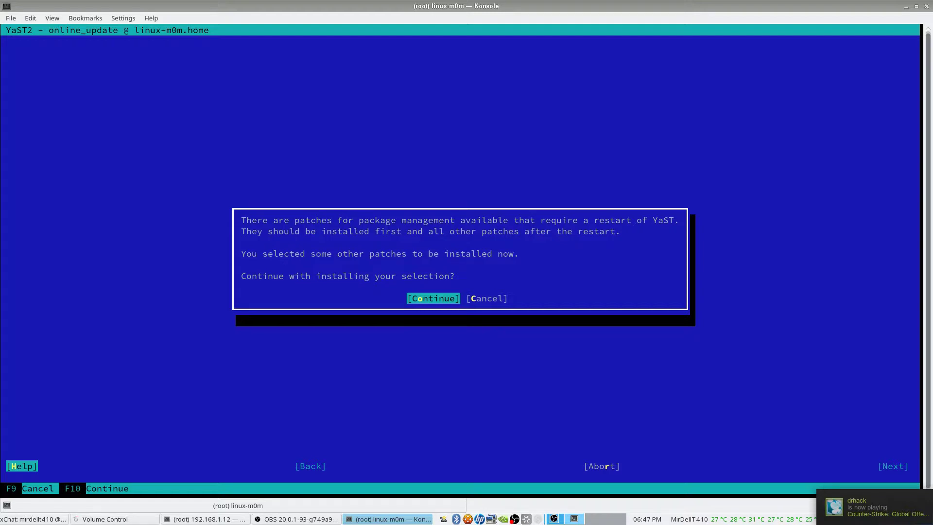
- Confirm the YaST restart warning to start downloading and installing the patches
key("Return")
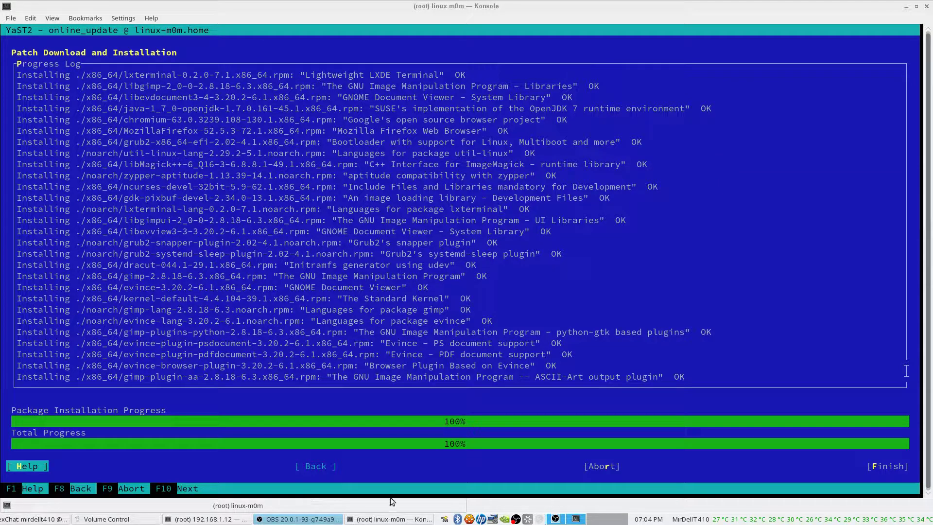
- Finish the completed Patch Download and Installation screen
left_click(391, 467)
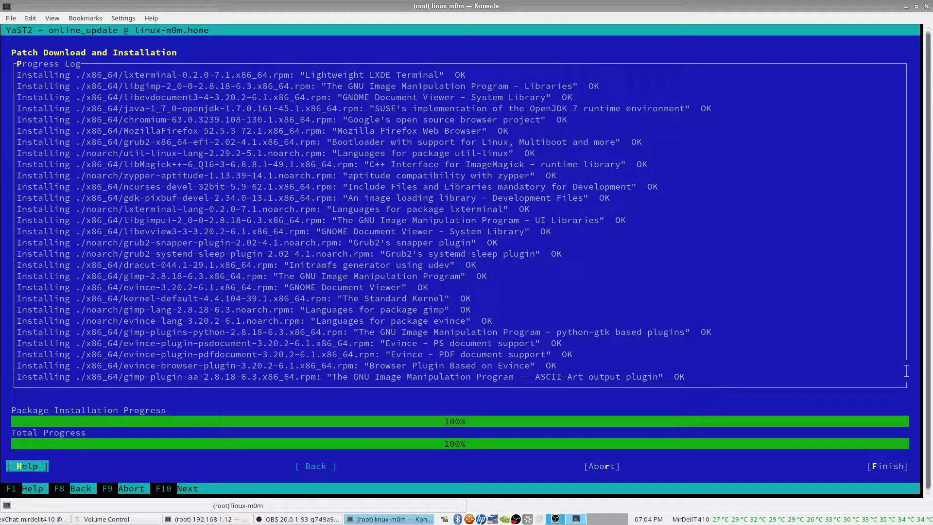
key("shift+Tab")
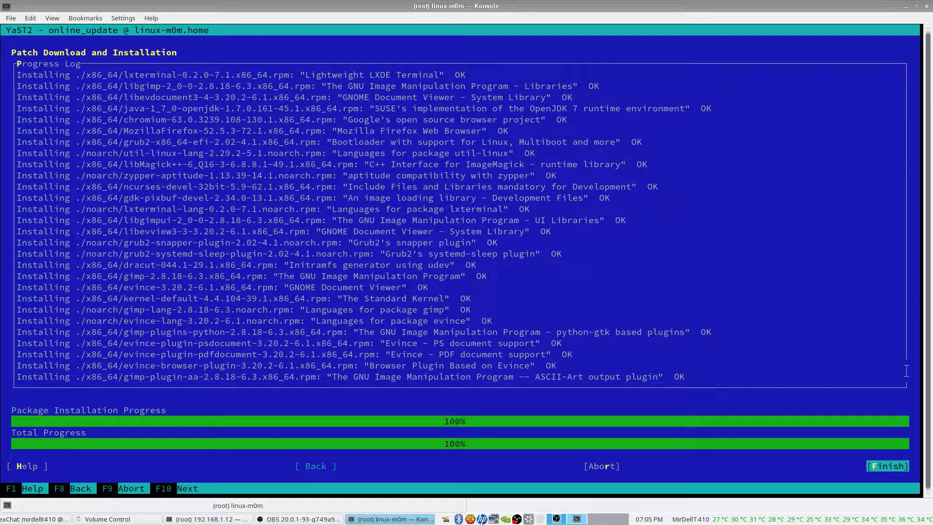
key("Return")
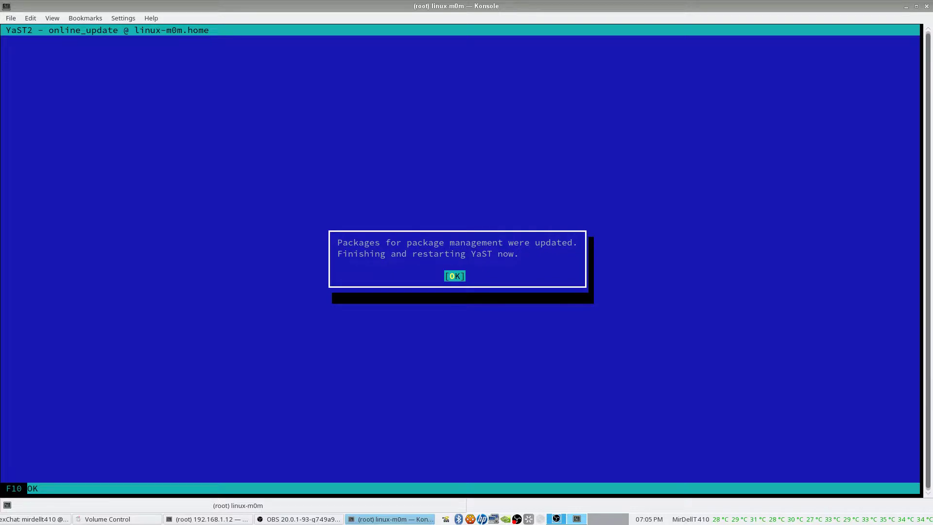
- Acknowledge the package-management update notice so YaST restarts Online Update
key("Return")
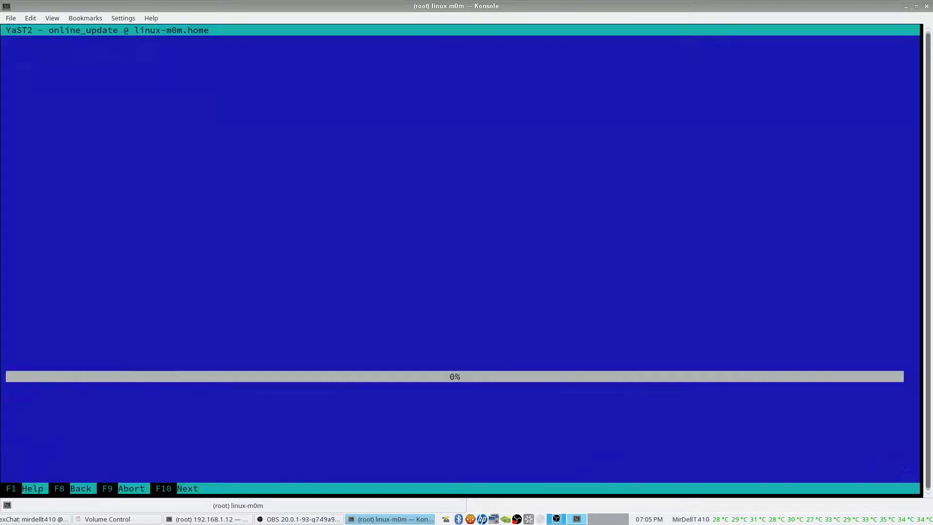